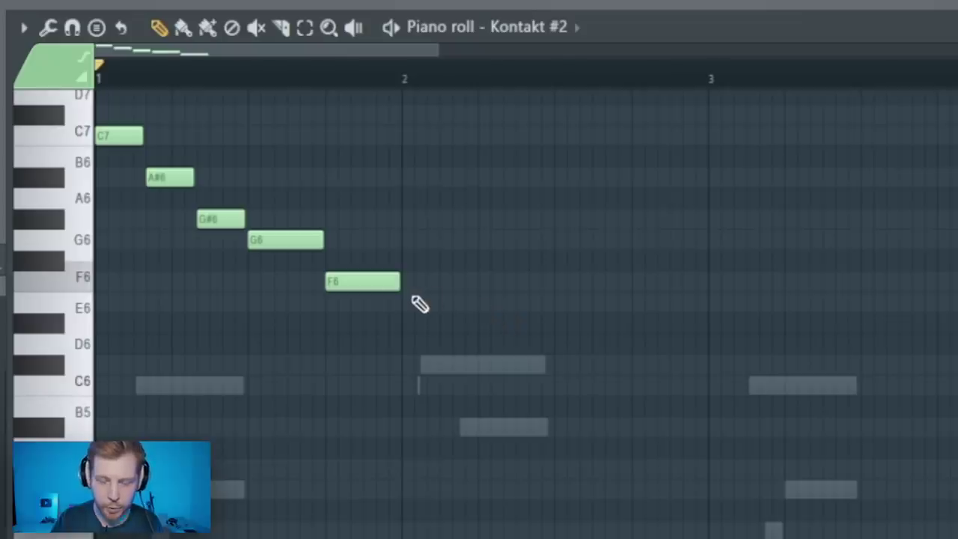
# Step: Lengthen the F6 note past bar 2 and draw short G6 and F6 notes followed by a long G6 from bar 3
pyautogui.moveTo(402, 283); pyautogui.dragTo(701, 304)
pyautogui.press('space')
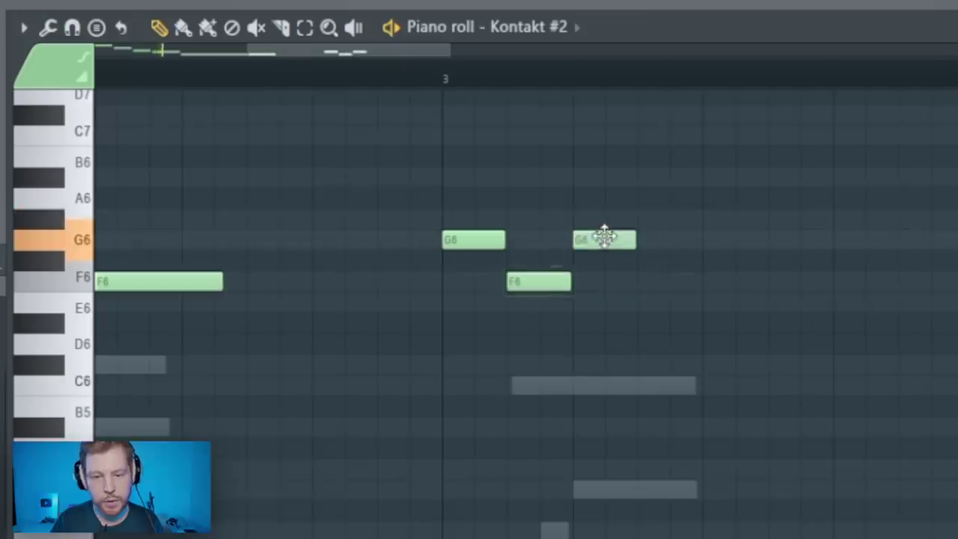
pyautogui.scroll(-2, 565, 367)
pyautogui.scroll(-2, 565, 367)
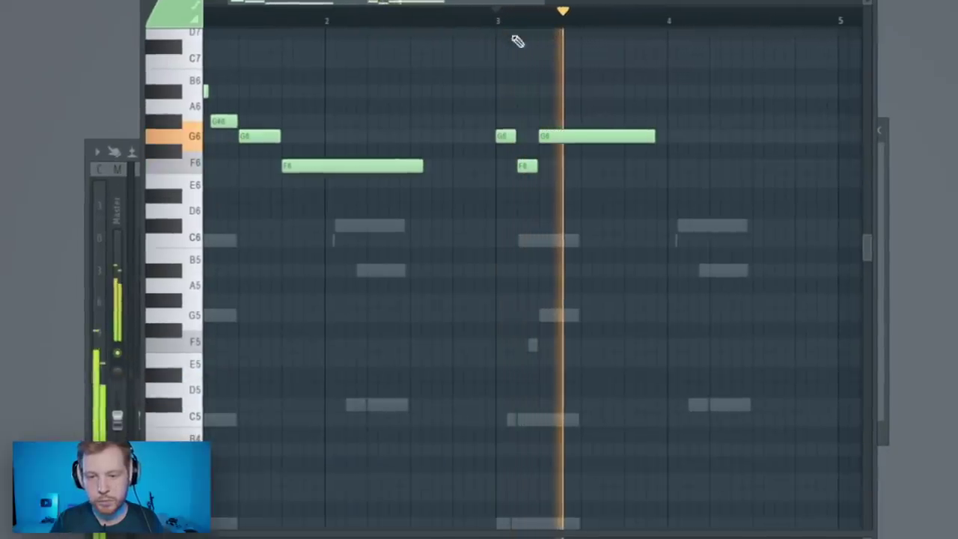
# Step: Continue the melody around bar 4 with short G#6, G6 and F6 notes, then a G6 and a longer D#6 ending at bar 5
pyautogui.click(652, 122)
pyautogui.click(674, 136)
pyautogui.moveTo(687, 137); pyautogui.dragTo(750, 148)
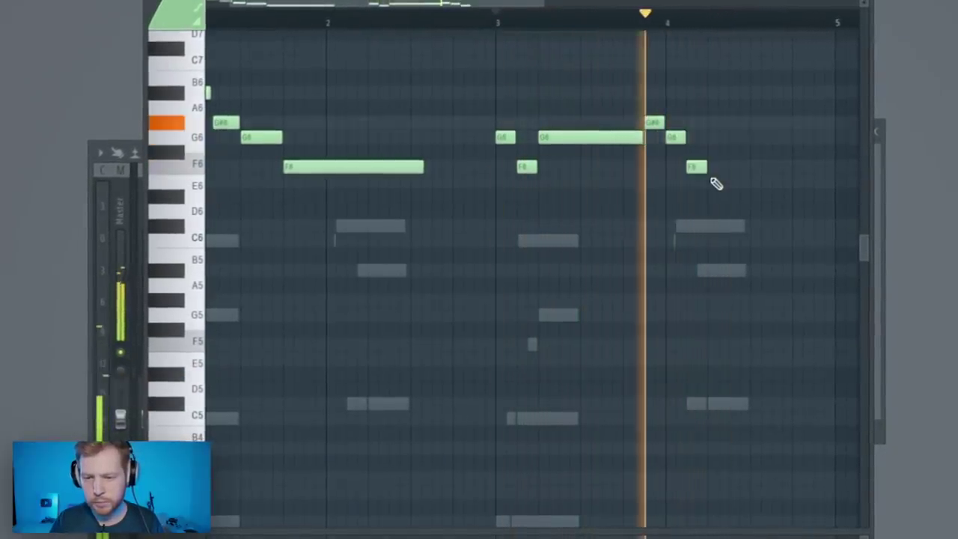
pyautogui.press('space')
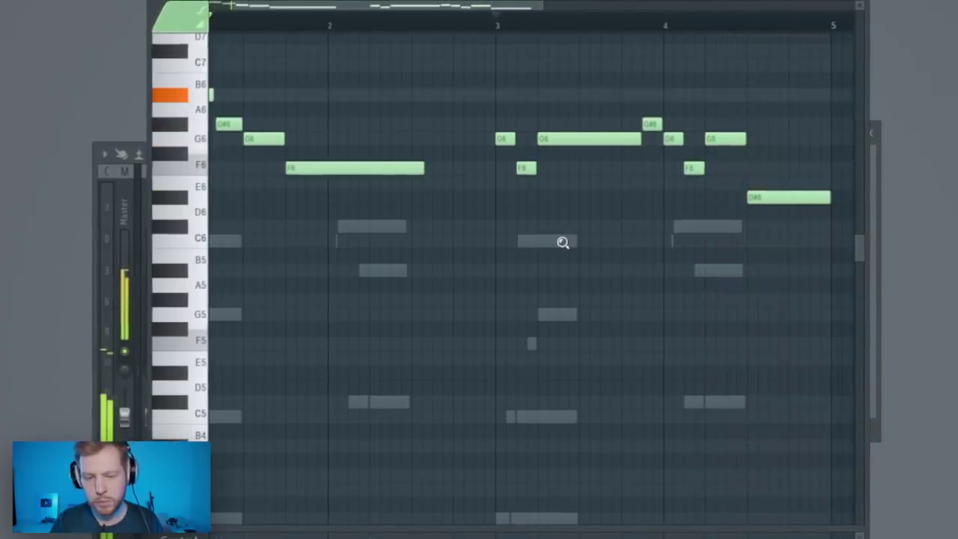
pyautogui.keyDown('ctrl'); pyautogui.rightClick(563, 243); pyautogui.keyUp('ctrl')
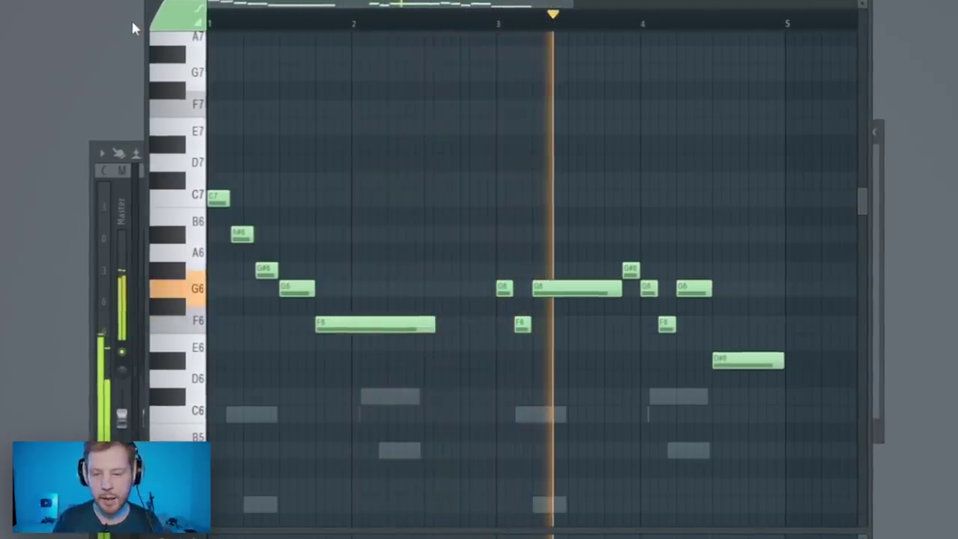
# Step: Add short G#6, F6 and G#6 ornament notes near the end of bar 1's G6 note and trim that G6
pyautogui.press('space')
pyautogui.scroll(1, 317, 343)
pyautogui.scroll(-1, 321, 347)
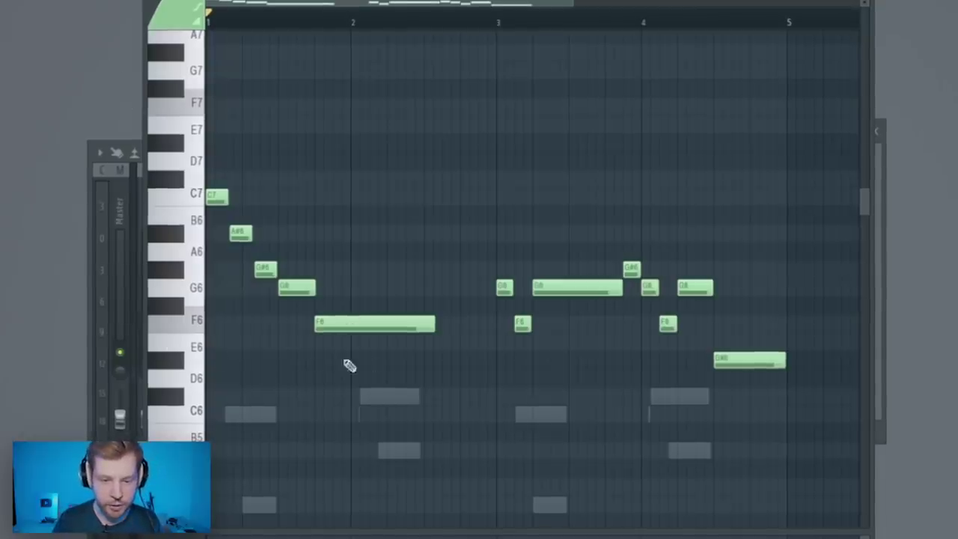
pyautogui.scroll(2, 306, 327)
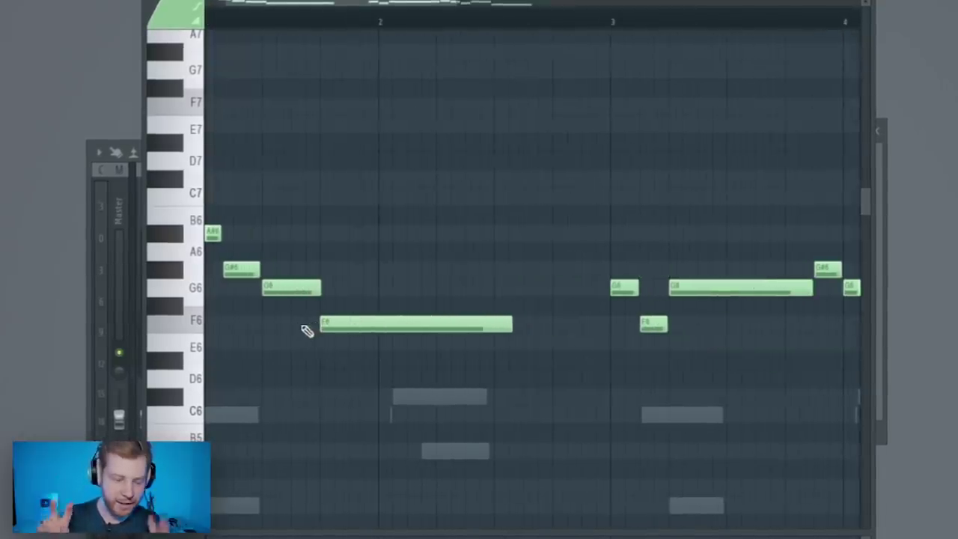
pyautogui.scroll(4, 265, 355)
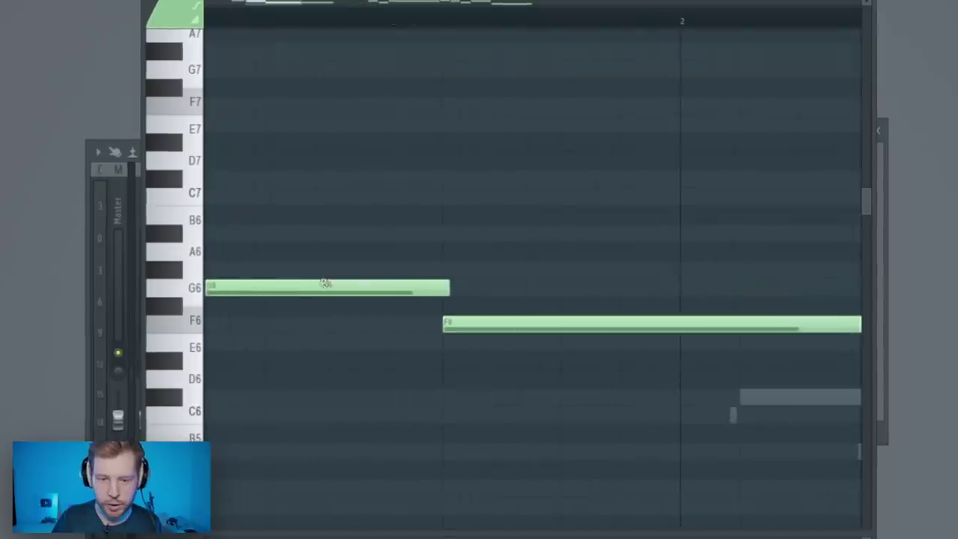
pyautogui.moveTo(563, 276); pyautogui.dragTo(363, 275)
pyautogui.moveTo(353, 276); pyautogui.dragTo(422, 271)
pyautogui.moveTo(363, 307)
pyautogui.mouseDown()
pyautogui.moveTo(389, 336)
pyautogui.moveTo(374, 342)
pyautogui.moveTo(377, 326)
pyautogui.mouseUp()
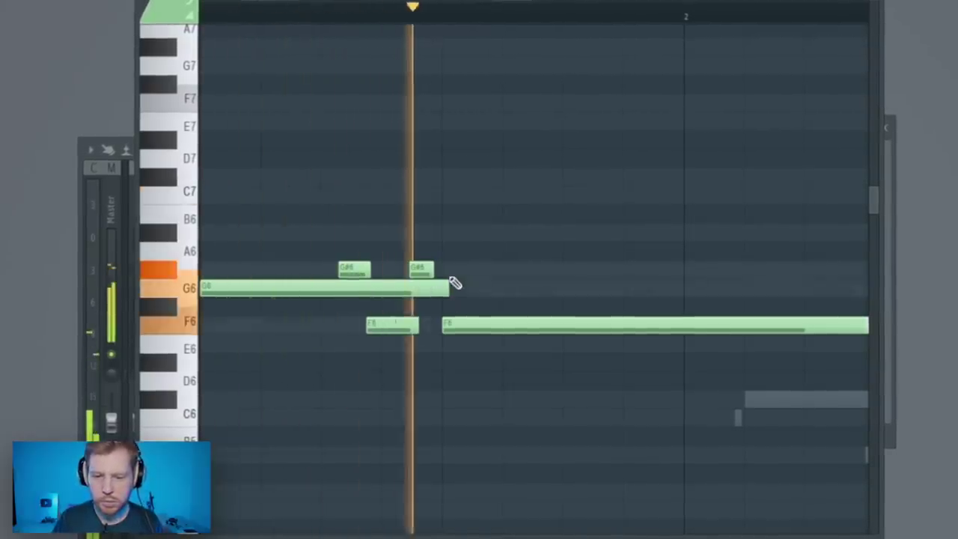
pyautogui.moveTo(452, 283)
pyautogui.mouseDown()
pyautogui.moveTo(436, 283)
pyautogui.moveTo(448, 276)
pyautogui.mouseUp()
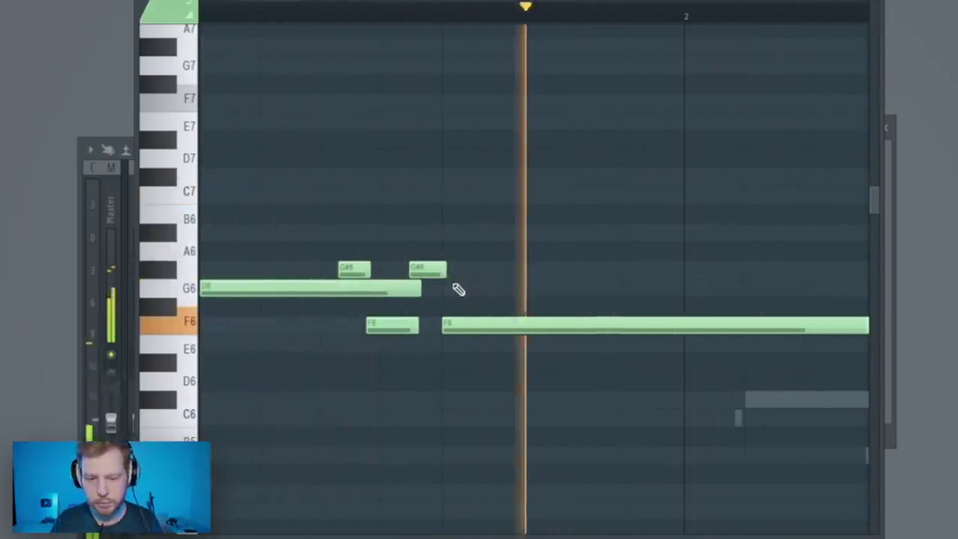
# Step: Place a short G#6 grace note at the start of bar 3 and make the following G6 begin just after it
pyautogui.scroll(-4, 447, 327)
pyautogui.scroll(3, 448, 266)
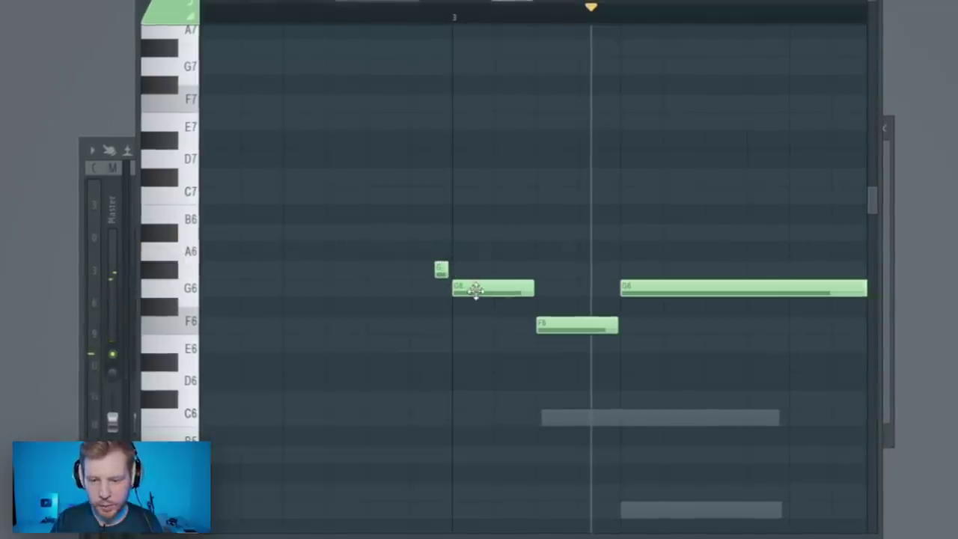
pyautogui.moveTo(496, 291); pyautogui.dragTo(523, 293)
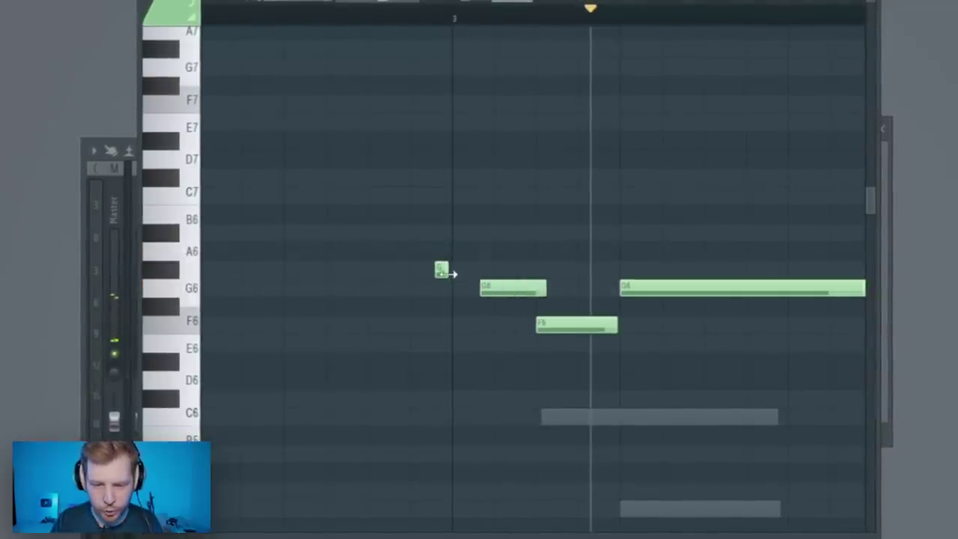
pyautogui.scroll(3, 442, 270)
pyautogui.moveTo(412, 277); pyautogui.dragTo(472, 274)
pyautogui.moveTo(546, 285); pyautogui.dragTo(524, 286)
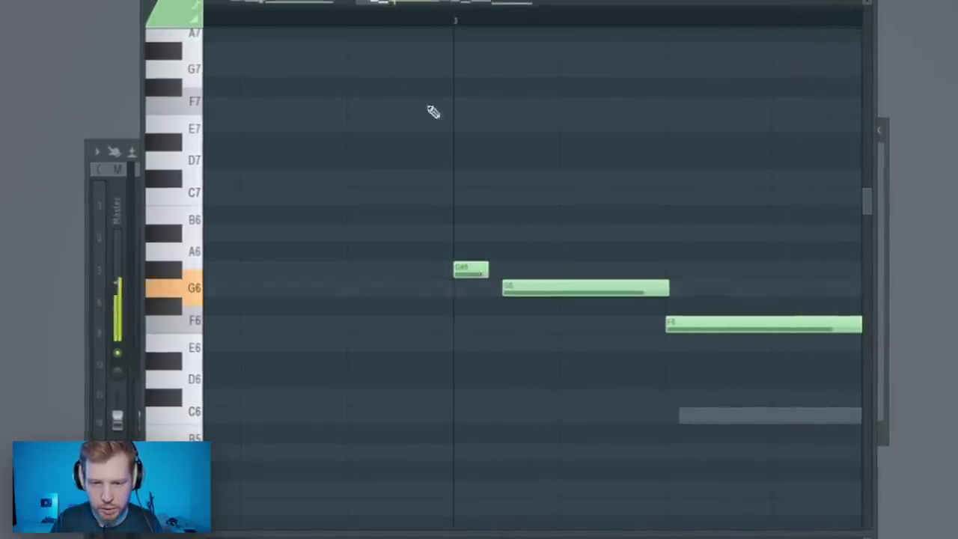
# Step: Start bar 3's first G6 slightly earlier so it overlaps the grace note, and trim its end before the F6 note
pyautogui.click(360, 22)
pyautogui.press('space')
pyautogui.press('space')
pyautogui.press('space')
pyautogui.press('space')
pyautogui.press('space')
pyautogui.press('space')
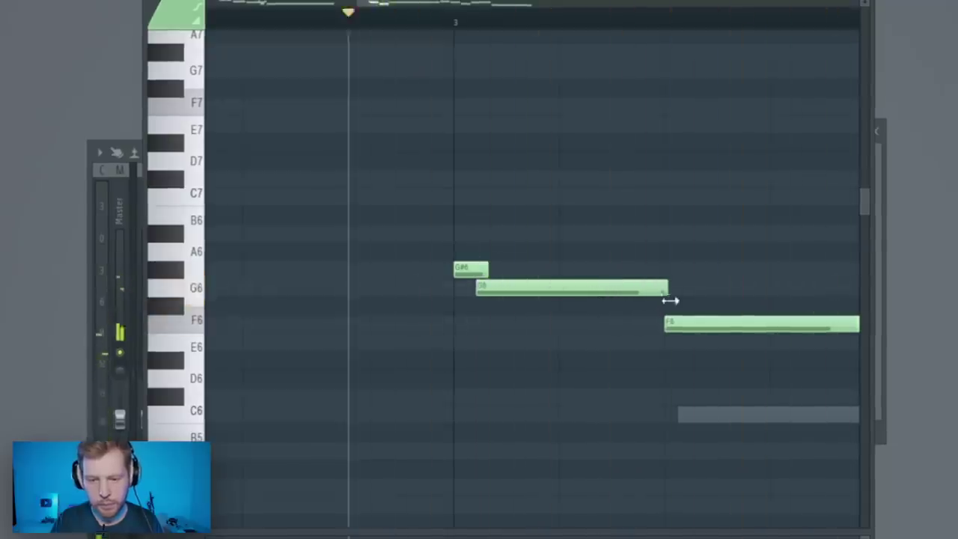
pyautogui.moveTo(669, 302); pyautogui.dragTo(661, 304)
pyautogui.press('space')
pyautogui.press('space')
# Step: Select the G#6 grace note at bar 3 and play the phrase to check how it sounds
pyautogui.moveTo(528, 244); pyautogui.dragTo(455, 279)
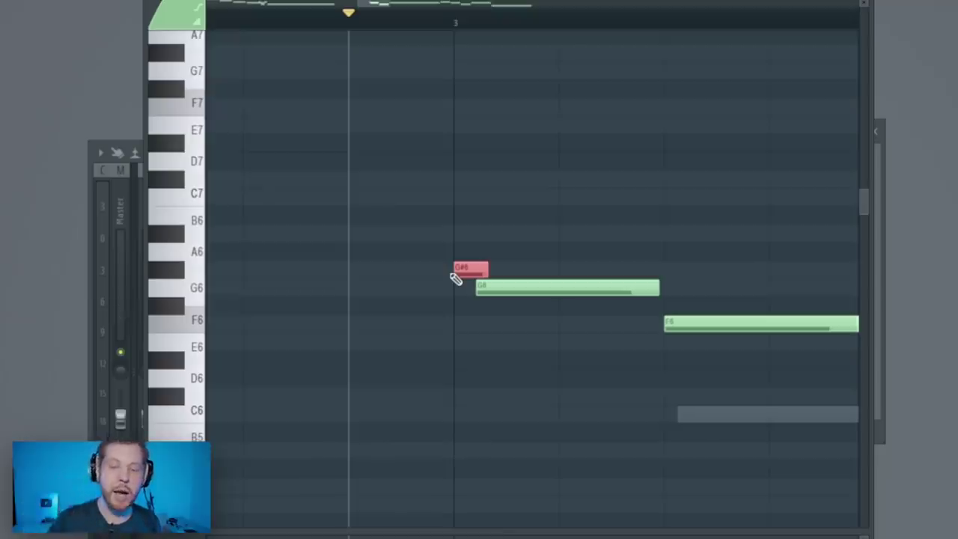
pyautogui.scroll(-4, 581, 247)
pyautogui.press('space')
pyautogui.press('space')
pyautogui.scroll(5, 626, 325)
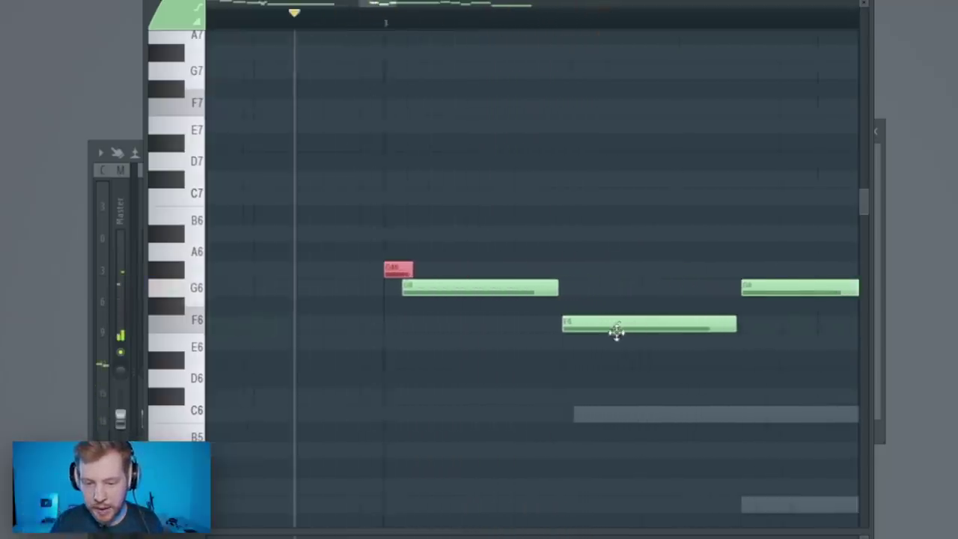
pyautogui.scroll(-5, 413, 347)
pyautogui.press('space')
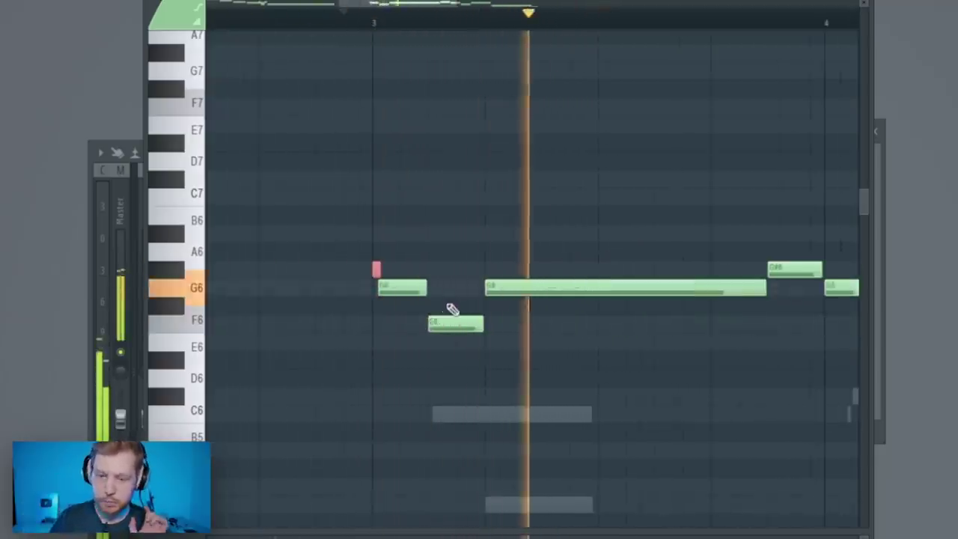
# Step: Add a short G6 ornament above bar 4's F6 note and lengthen the F6 and the preceding G6 so neighbouring notes overlap
pyautogui.scroll(-3, 573, 321)
pyautogui.scroll(4, 605, 192)
pyautogui.moveTo(597, 192); pyautogui.dragTo(581, 396)
pyautogui.moveTo(633, 146); pyautogui.dragTo(595, 214)
pyautogui.moveTo(652, 200); pyautogui.dragTo(606, 296)
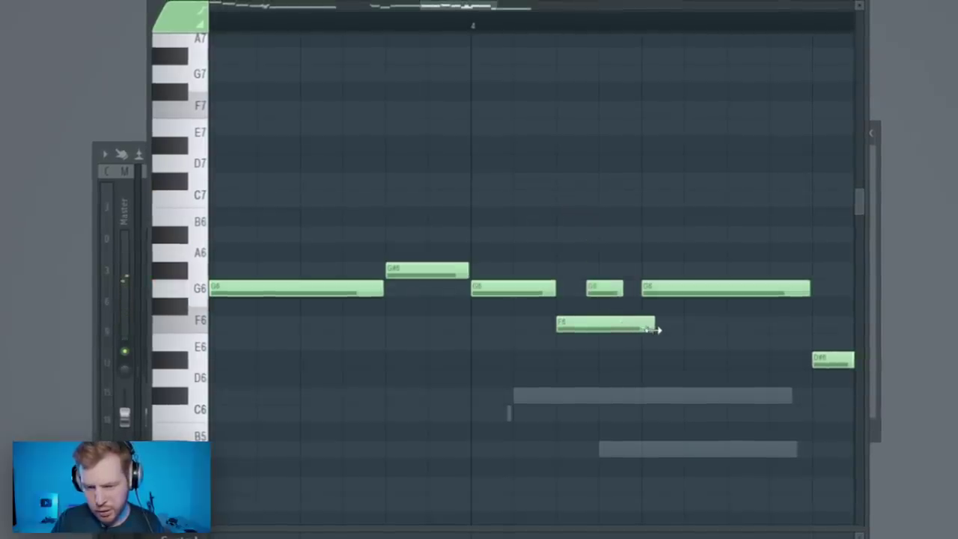
# Step: Play back the bar 4 phrase, shorten the final D#6 to end before bar 5, and close the piano roll
pyautogui.click(302, 22)
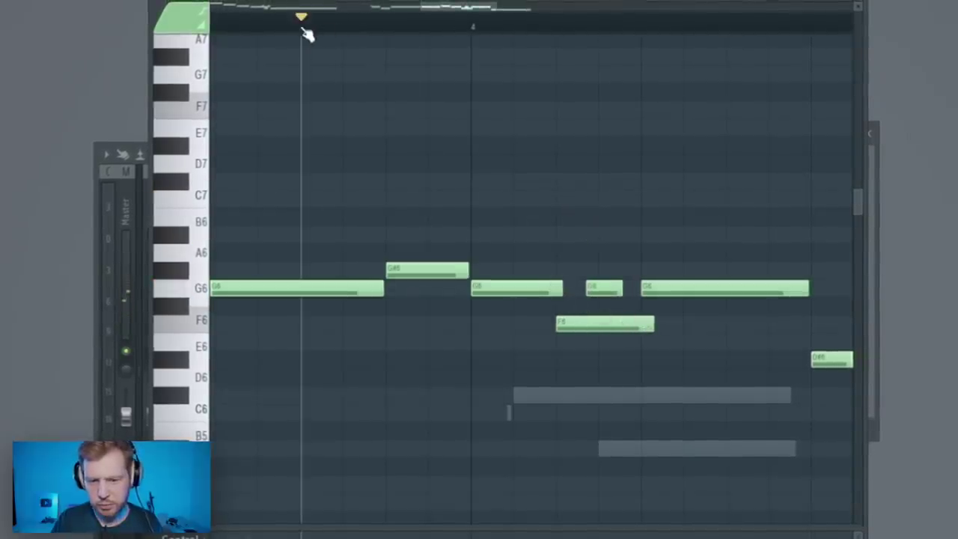
pyautogui.press('space')
pyautogui.scroll(-5, 395, 349)
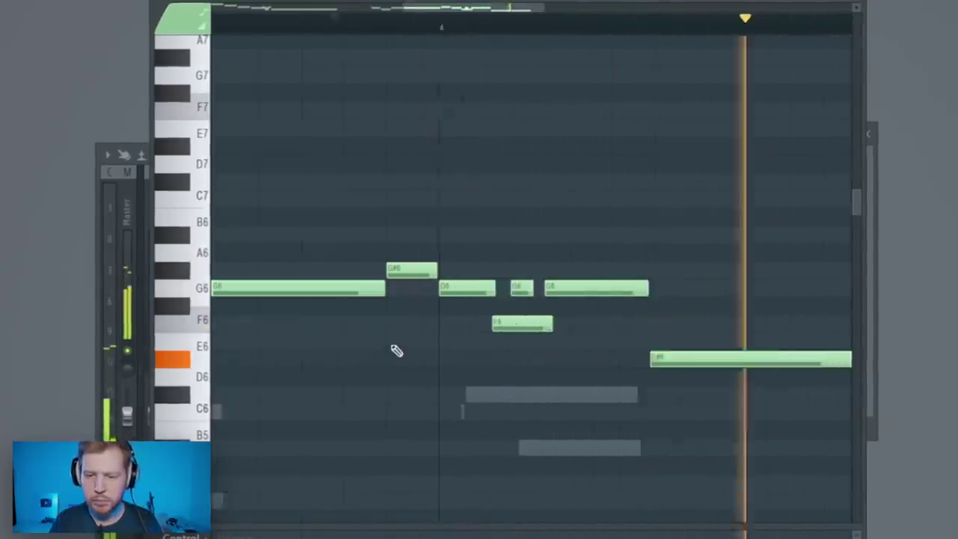
pyautogui.press('space')
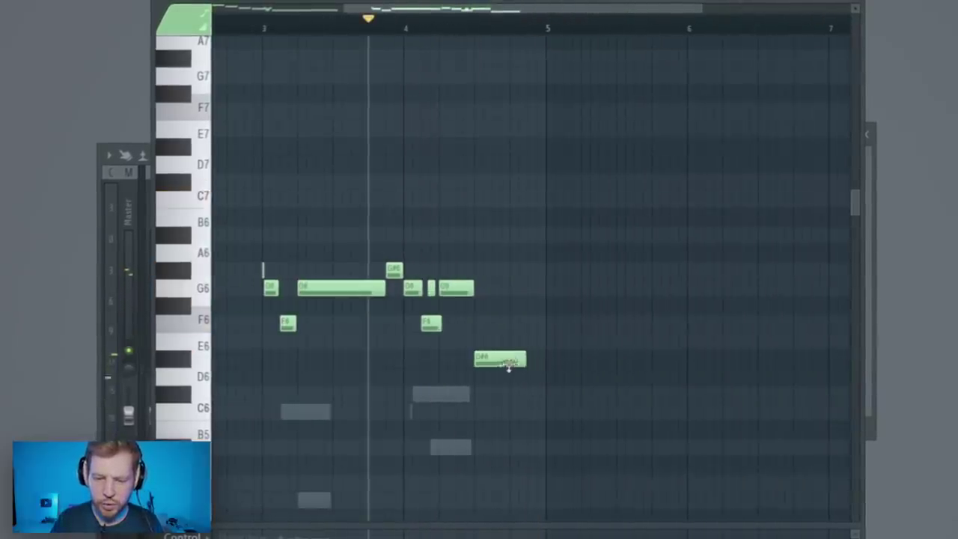
pyautogui.click(853, 4)
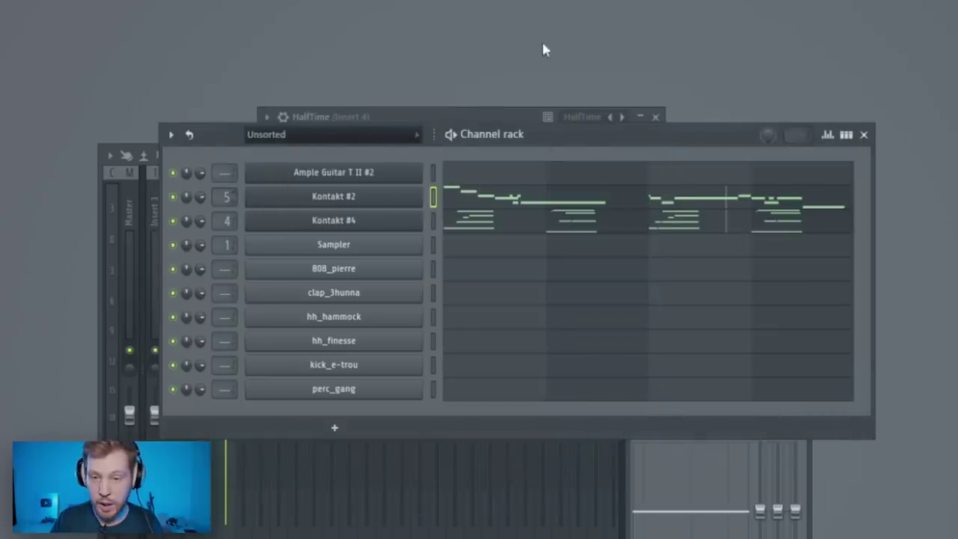
# Step: Load RC-20 Retro Color into the first effect slot of mixer Insert 5
pyautogui.press('F9')
pyautogui.moveTo(366, 159); pyautogui.dragTo(371, 151)
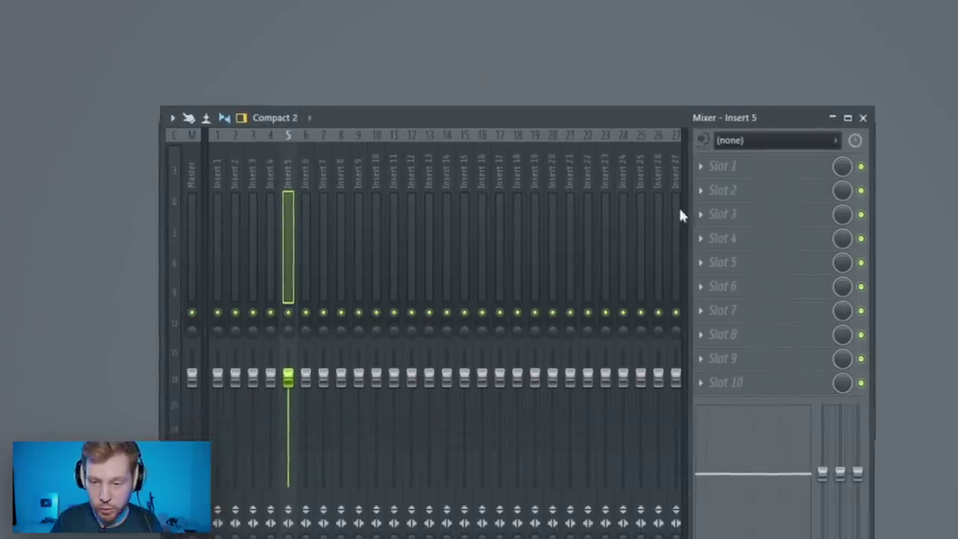
pyautogui.click(715, 163)
pyautogui.moveTo(781, 184)
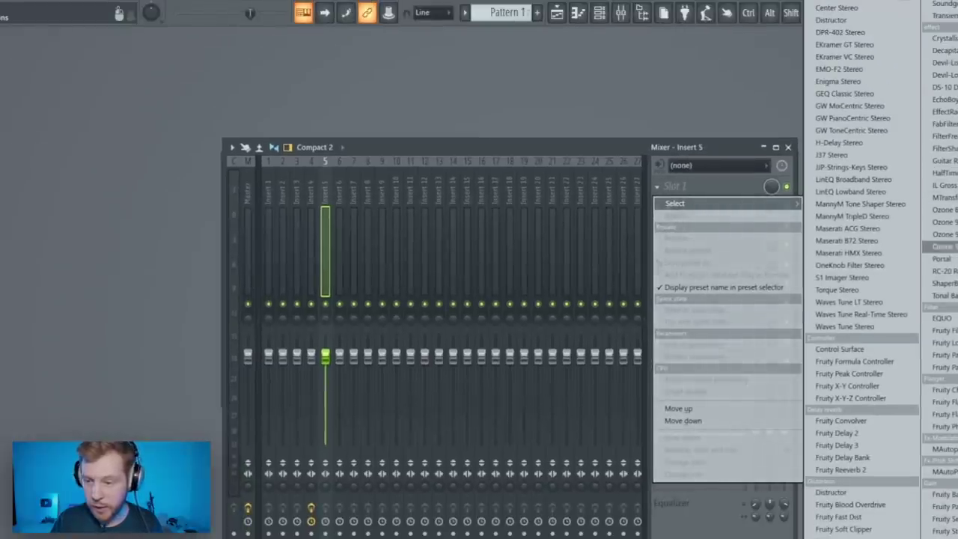
pyautogui.click(942, 271)
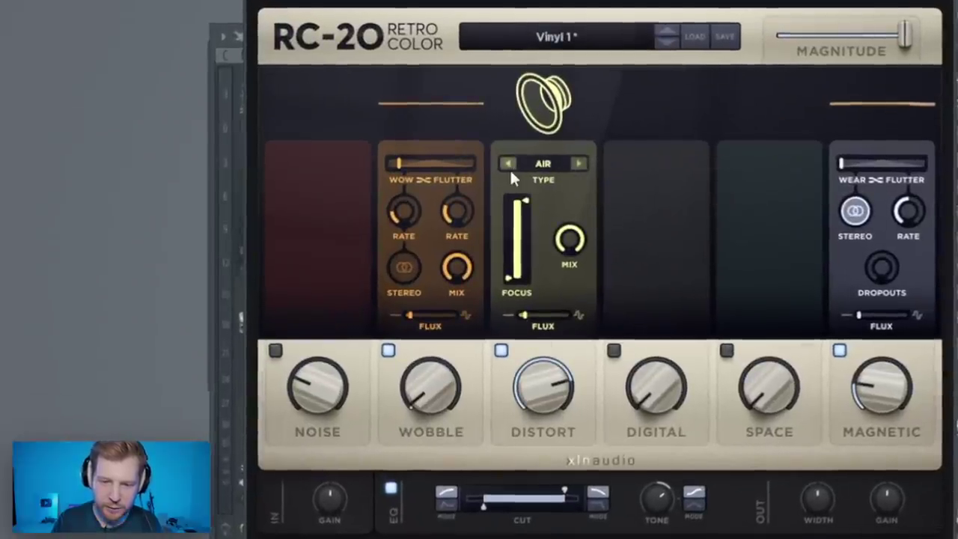
# Step: Reduce RC-20's Distort amount and adjust its EQ tone while the melody plays
pyautogui.moveTo(565, 384)
pyautogui.mouseDown()
pyautogui.moveTo(555, 456)
pyautogui.moveTo(549, 390)
pyautogui.mouseUp()
pyautogui.press('space')
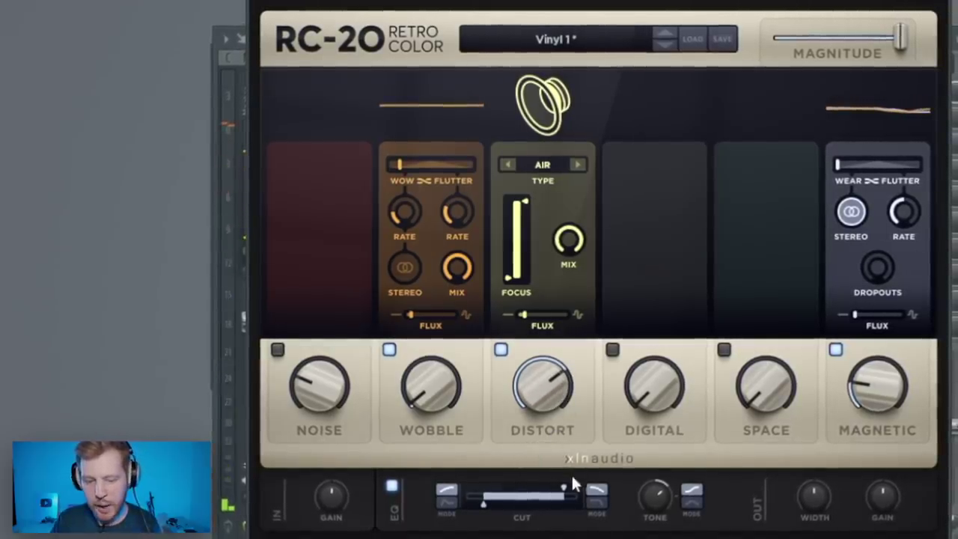
pyautogui.moveTo(652, 496)
pyautogui.mouseDown()
pyautogui.moveTo(659, 475)
pyautogui.moveTo(655, 486)
pyautogui.mouseUp()
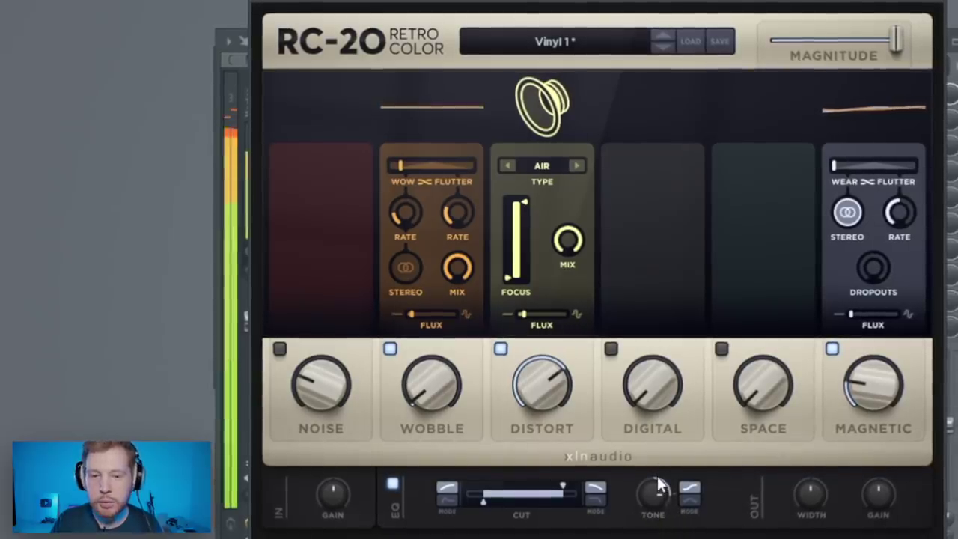
# Step: Enable RC-20's Space module at 30% with a decay of about 40%, and increase the output width
pyautogui.moveTo(762, 383); pyautogui.dragTo(798, 166)
pyautogui.moveTo(809, 491); pyautogui.dragTo(858, 466)
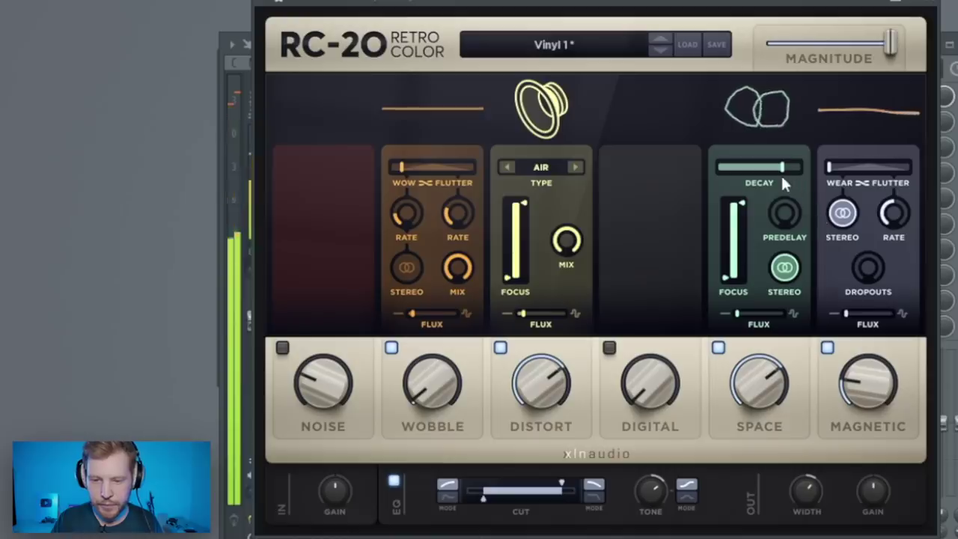
pyautogui.moveTo(783, 180); pyautogui.dragTo(755, 186)
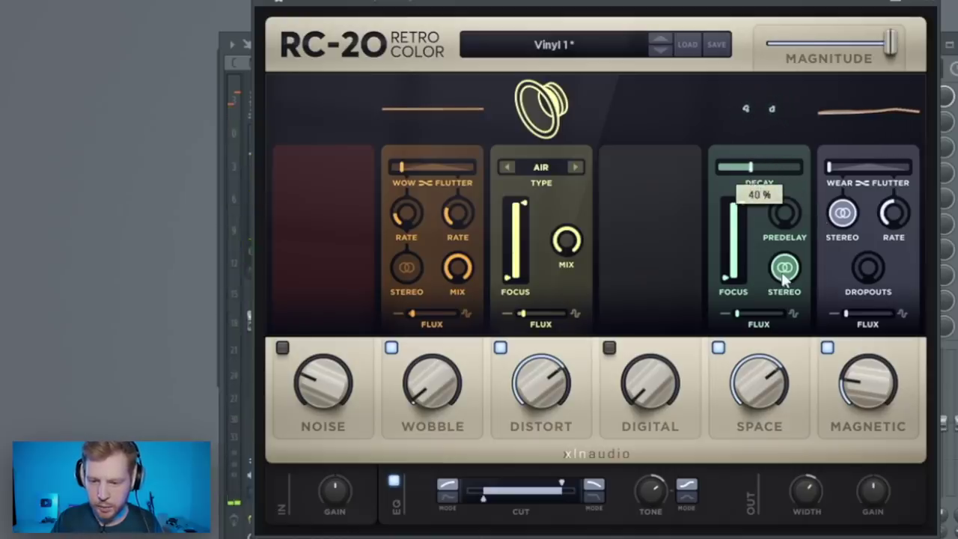
pyautogui.moveTo(775, 385); pyautogui.dragTo(774, 473)
pyautogui.moveTo(754, 168)
pyautogui.mouseDown()
pyautogui.moveTo(769, 170)
pyautogui.moveTo(757, 172)
pyautogui.mouseUp()
pyautogui.moveTo(754, 363); pyautogui.dragTo(751, 385)
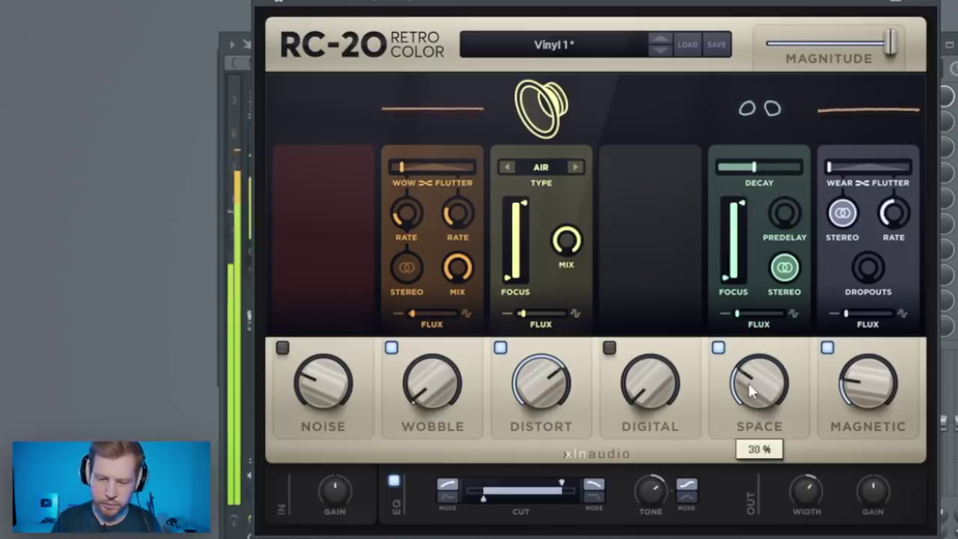
# Step: Raise RC-20's low cut, close the plugin, and lower the volume fader of Insert 5 slightly
pyautogui.moveTo(483, 502); pyautogui.dragTo(508, 509)
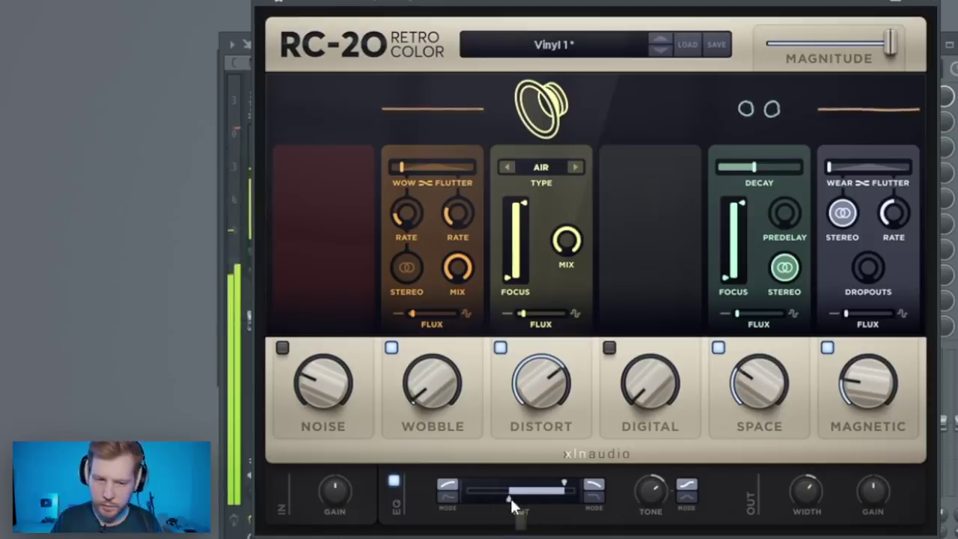
pyautogui.click(940, 6)
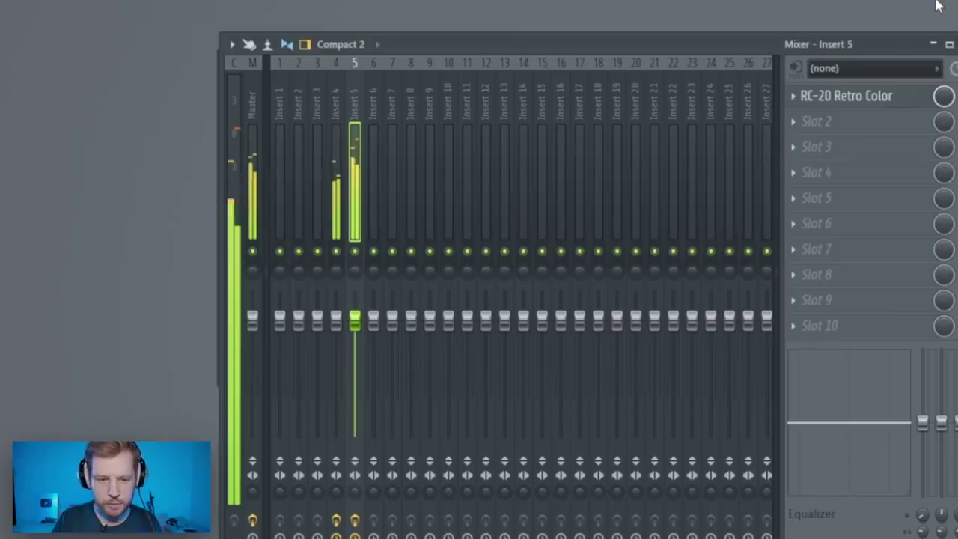
pyautogui.moveTo(354, 321); pyautogui.dragTo(335, 333)
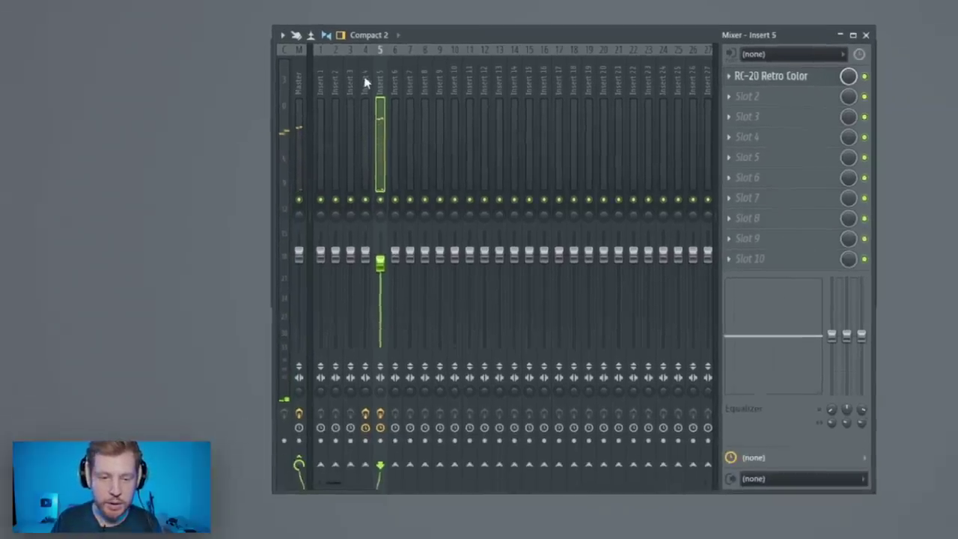
# Step: Route Inserts 4 and 5 only to Insert 7 and select Insert 7
pyautogui.click(335, 101)
pyautogui.rightClick(411, 467)
pyautogui.click(426, 484)
pyautogui.click(406, 85)
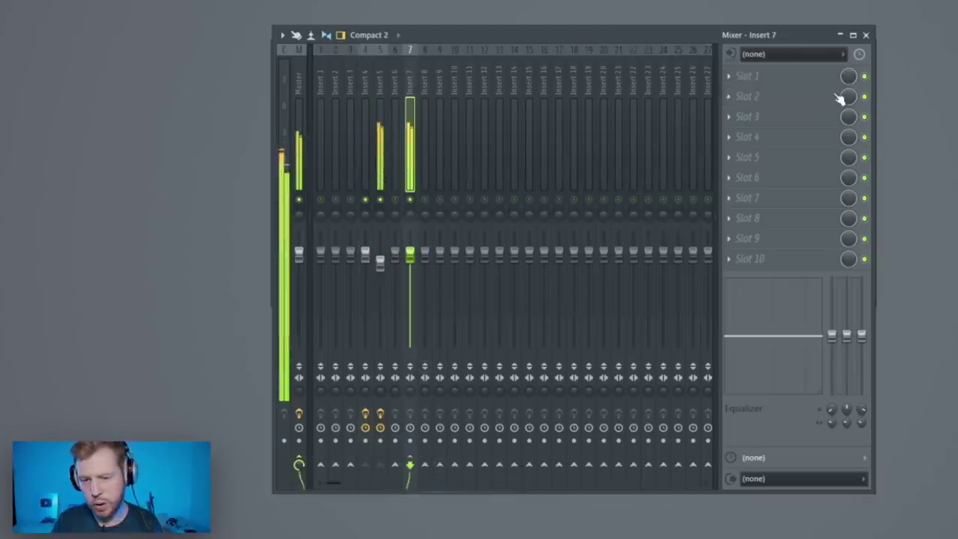
# Step: Load the J37 Stereo tape plugin into the first effect slot of Insert 7
pyautogui.click(774, 78)
pyautogui.click(912, 42)
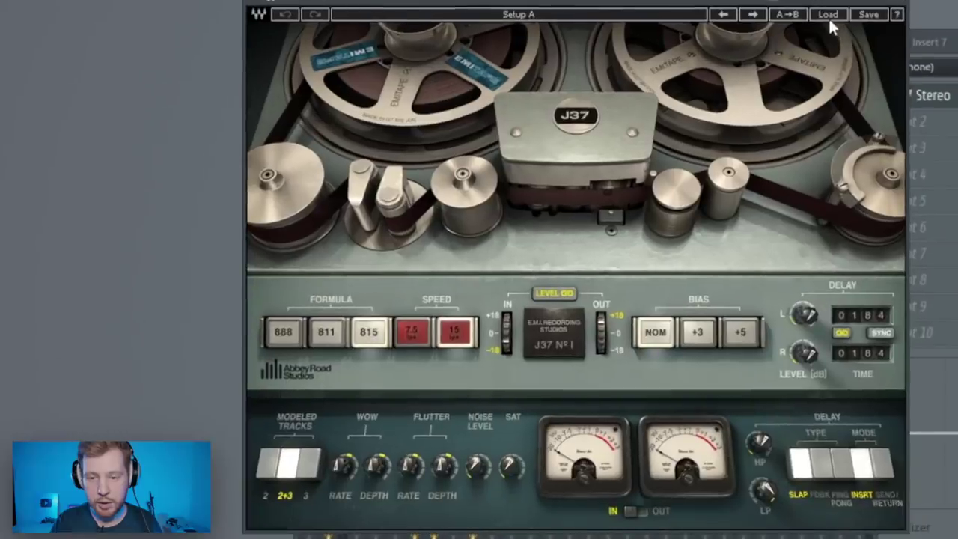
# Step: Load the Mastering Fat Tight And Open (Stereo) preset in J37 and close the plugin
pyautogui.click(685, 14)
pyautogui.click(719, 349)
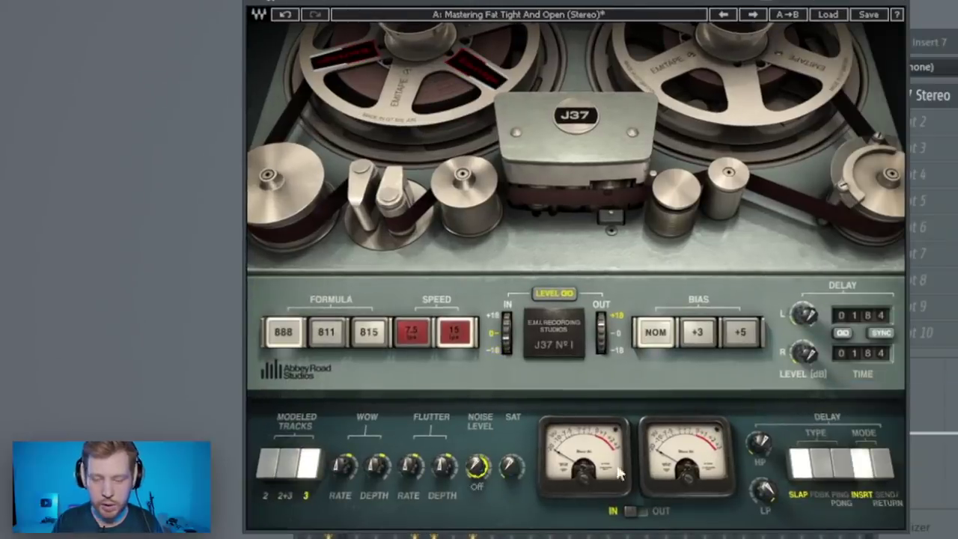
pyautogui.click(907, 13)
# Step: Load FabFilter Pro-Q 3 into effect slot 3 of Insert 7 and pull down a band just below 1 kHz
pyautogui.click(904, 148)
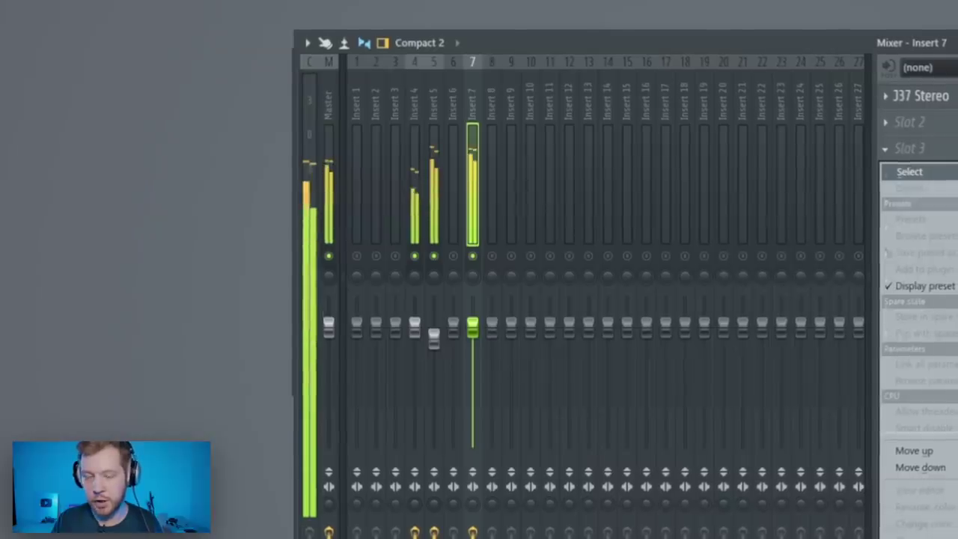
pyautogui.click(686, 75)
pyautogui.moveTo(239, 11); pyautogui.dragTo(483, 15)
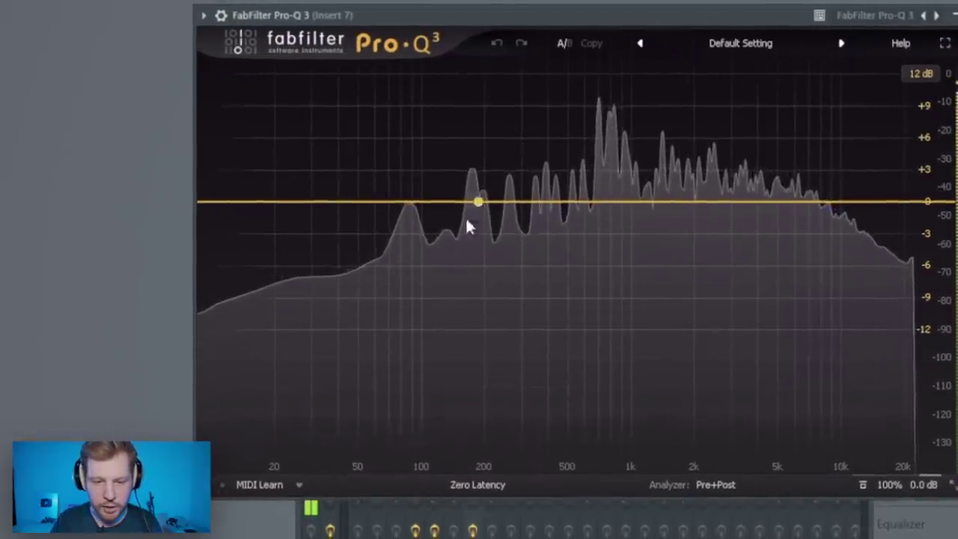
pyautogui.moveTo(576, 205); pyautogui.dragTo(616, 264)
pyautogui.scroll(3, 590, 241)
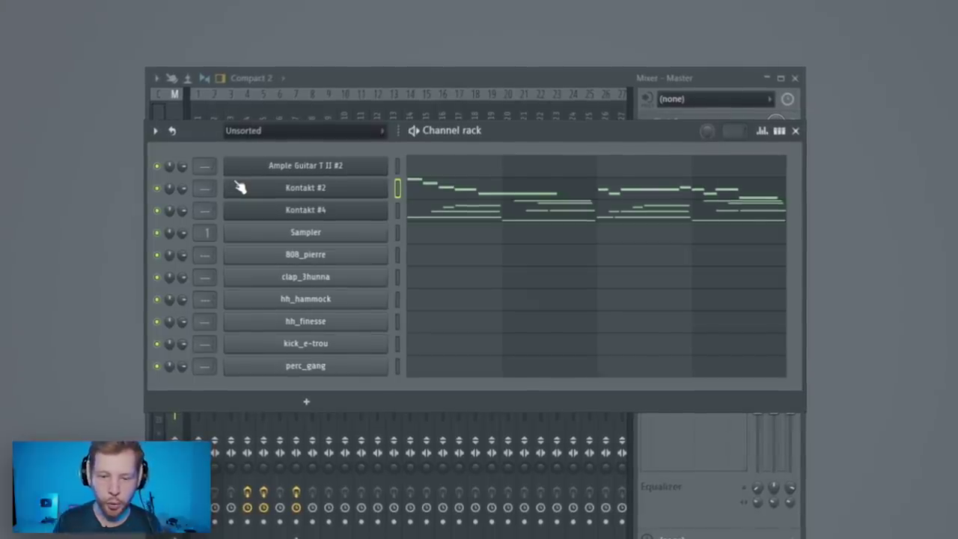
# Step: Review the notes of Kontakt #4 and Kontakt #2 in the piano roll, comparing how the two melodies overlap
pyautogui.click(540, 219)
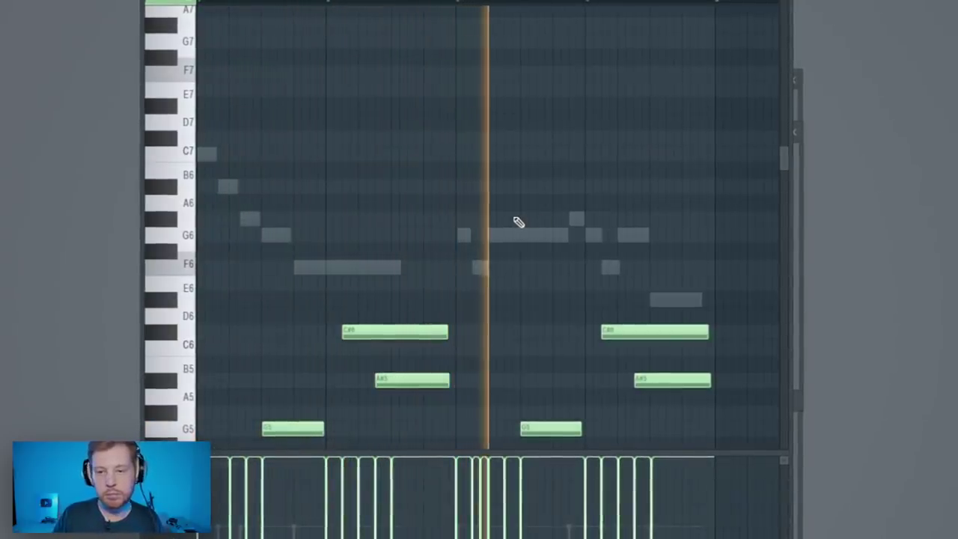
pyautogui.click(782, 2)
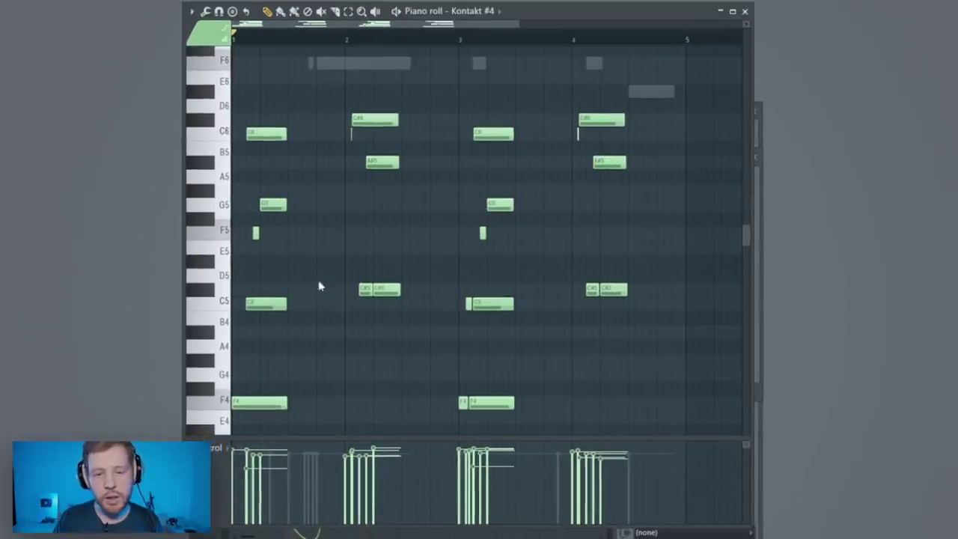
pyautogui.scroll(3, 401, 183)
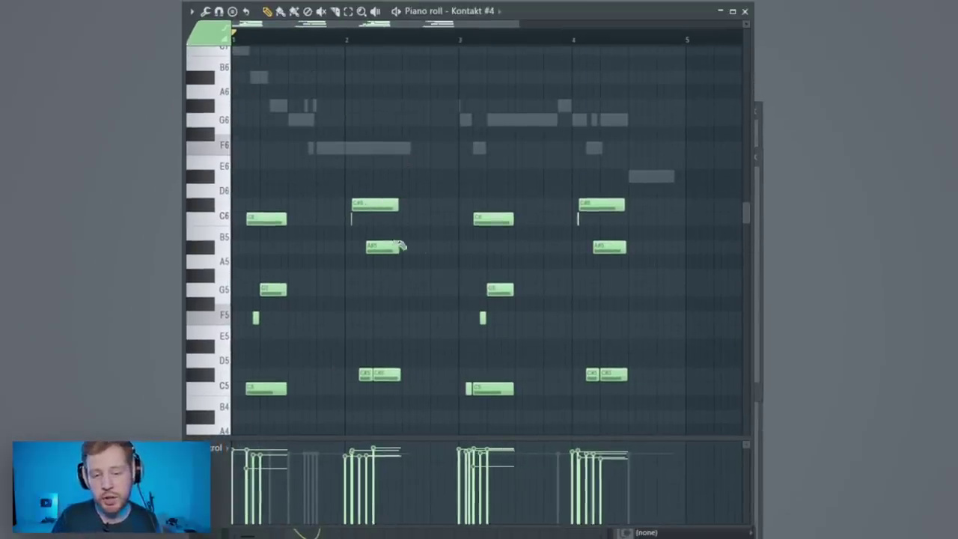
pyautogui.doubleClick(348, 149)
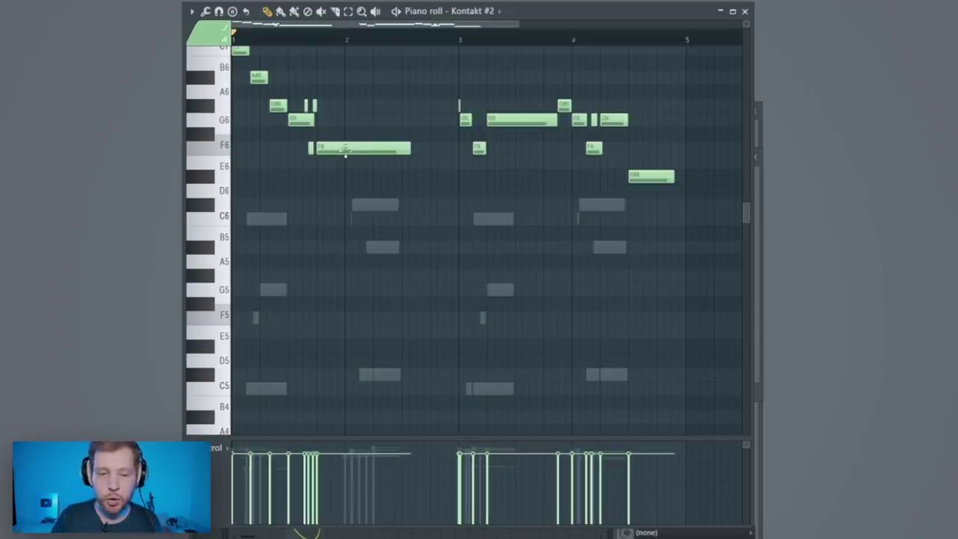
pyautogui.click(746, 11)
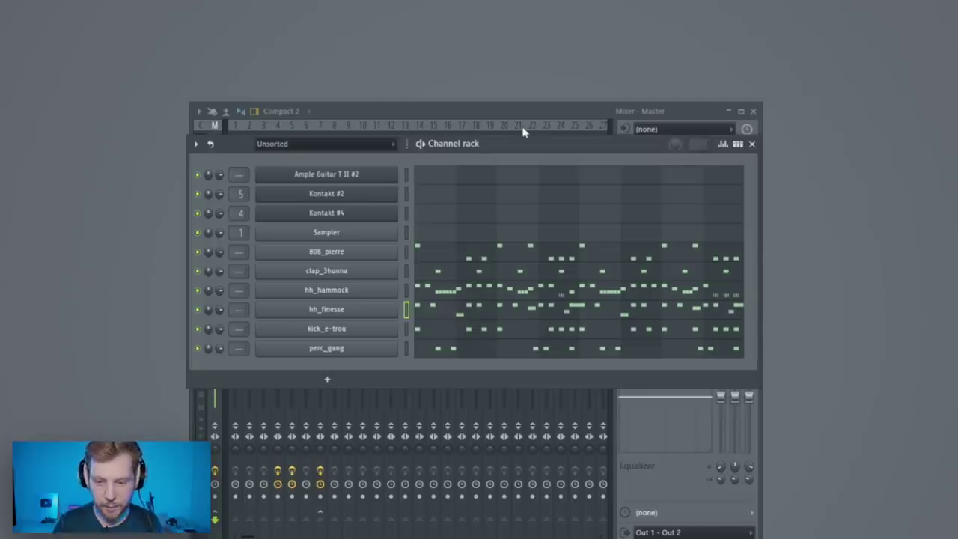
# Step: Inspect the sampler settings of the 808_pierre and clap_3hunna channels
pyautogui.moveTo(507, 145); pyautogui.dragTo(502, 142)
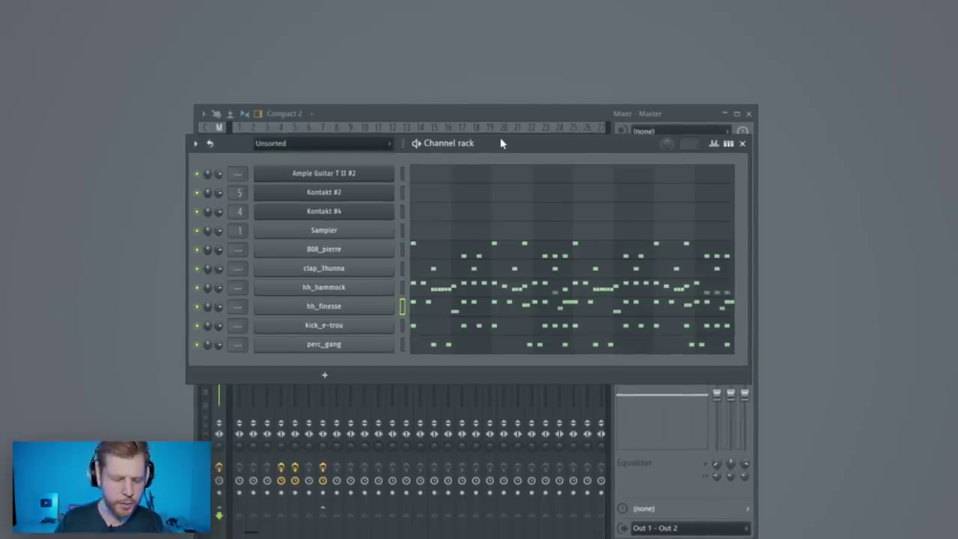
pyautogui.click(384, 249)
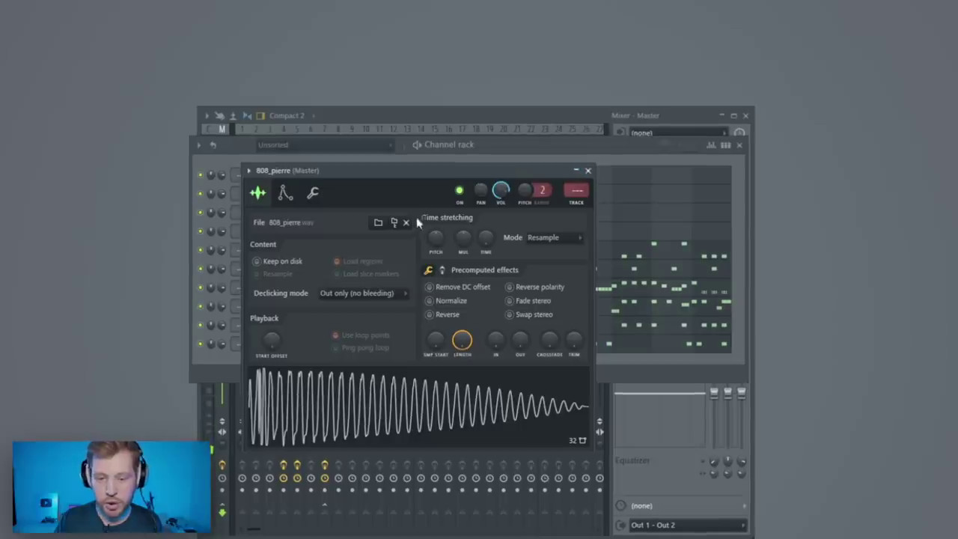
pyautogui.click(588, 171)
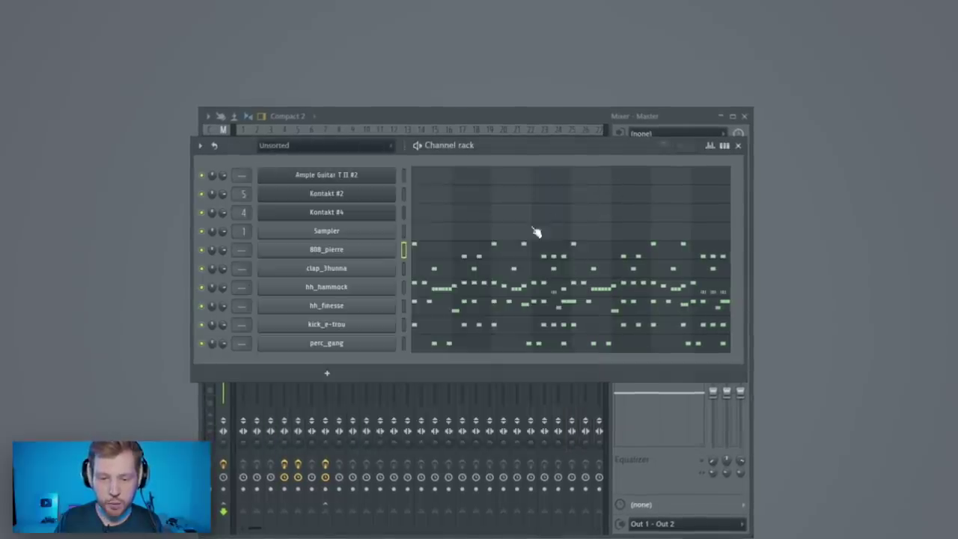
pyautogui.rightClick(351, 255)
pyautogui.click(430, 330)
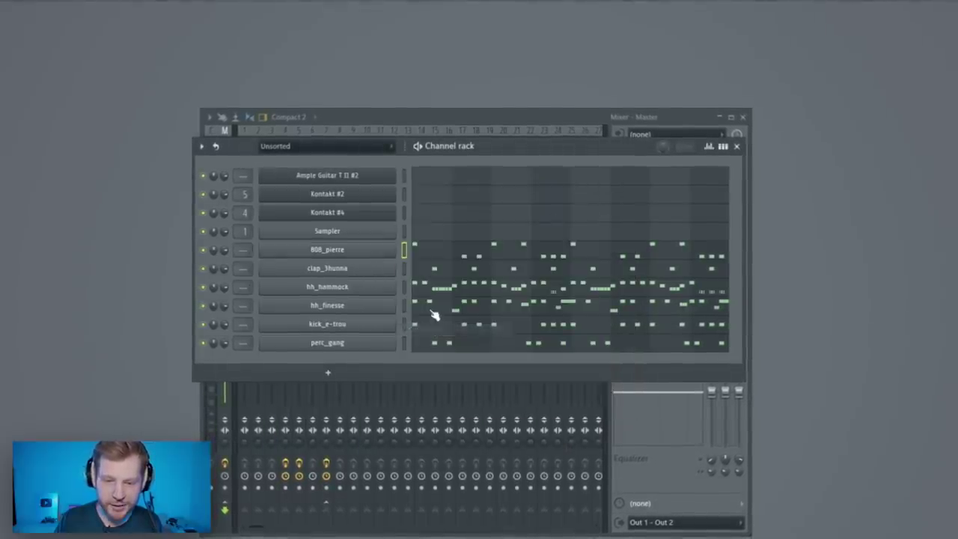
pyautogui.click(353, 272)
pyautogui.click(583, 102)
# Step: Check both pages of the precomputed effects for the kick_e-trou sample and close its settings
pyautogui.click(360, 324)
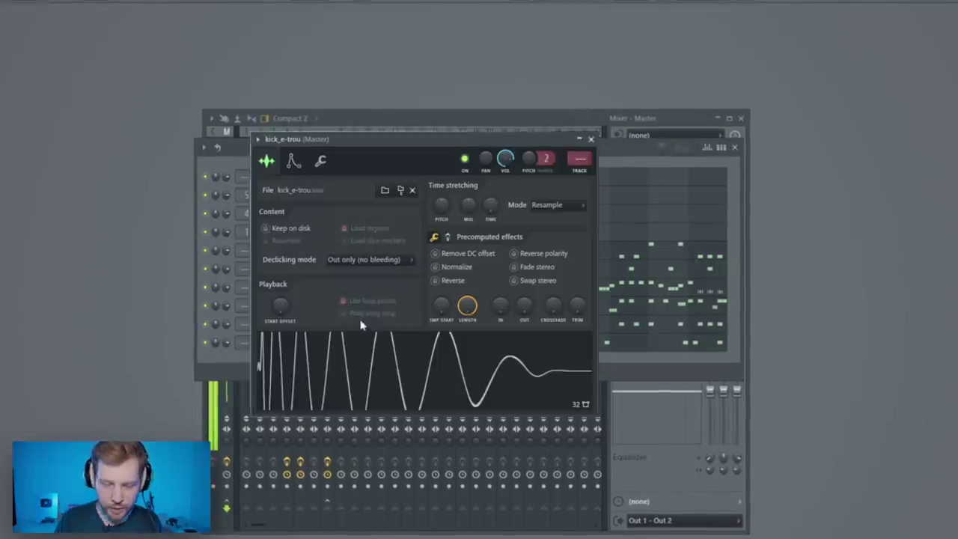
pyautogui.click(447, 237)
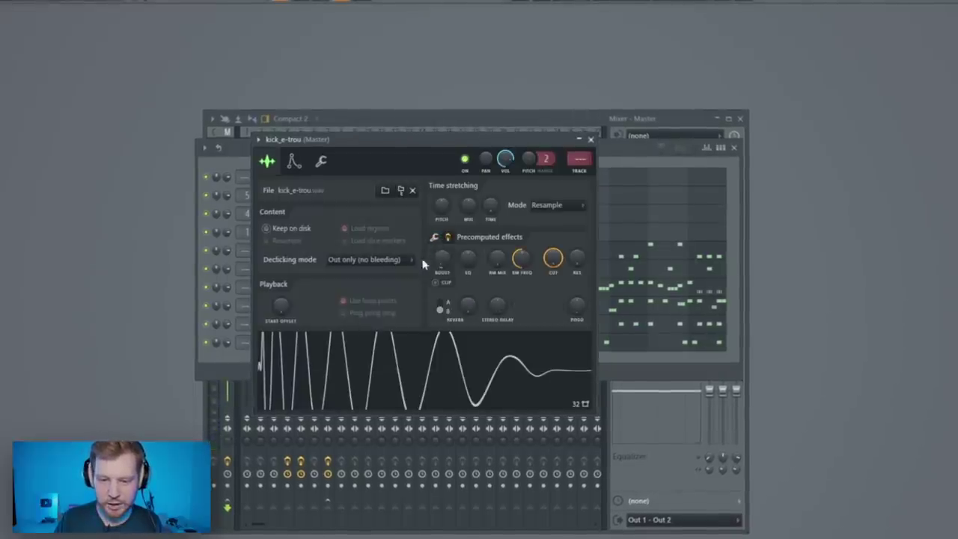
pyautogui.click(590, 139)
# Step: Check the time shift settings of the hh_hammock and hh_finesse hi-hat channels
pyautogui.click(362, 290)
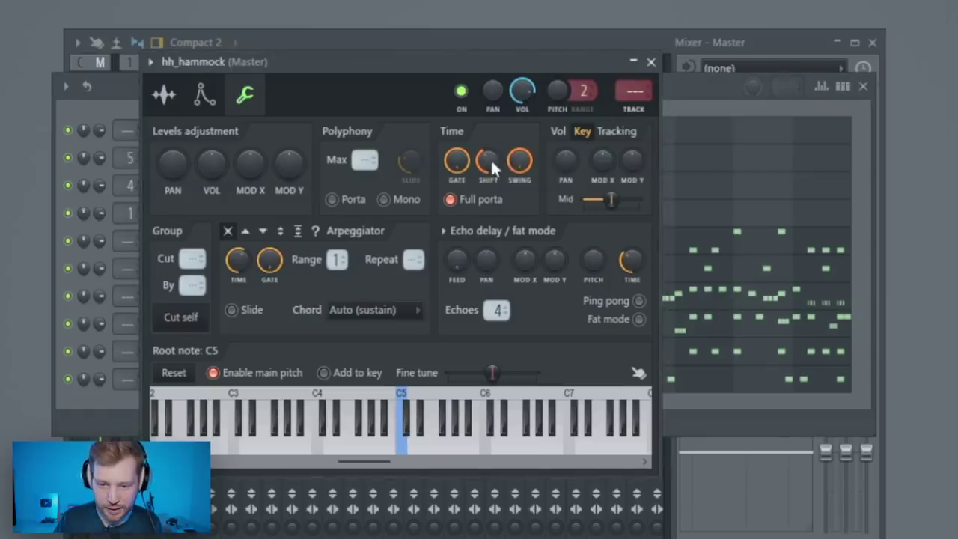
pyautogui.click(651, 63)
pyautogui.click(297, 330)
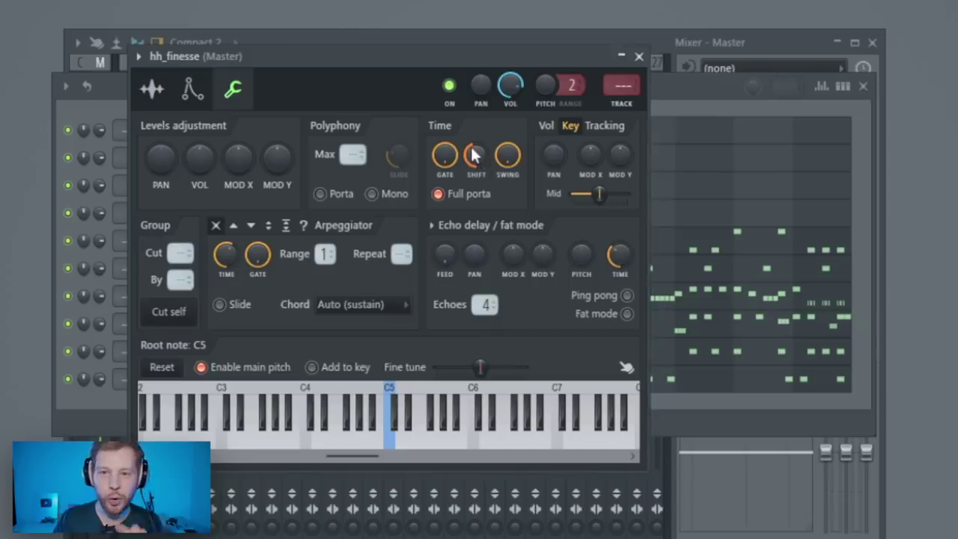
pyautogui.click(639, 57)
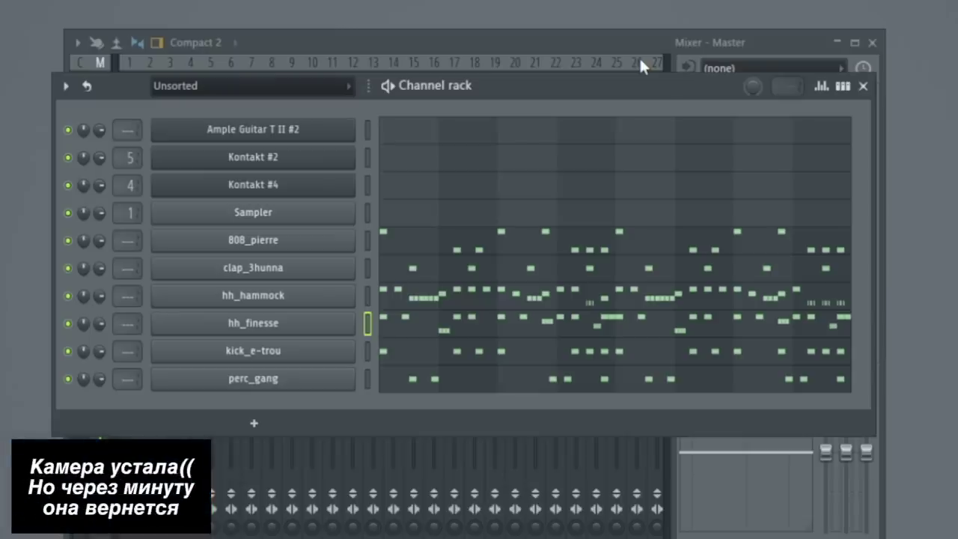
# Step: Listen to the full drum pattern and check the time shift setting of the perc_gang channel
pyautogui.press('space')
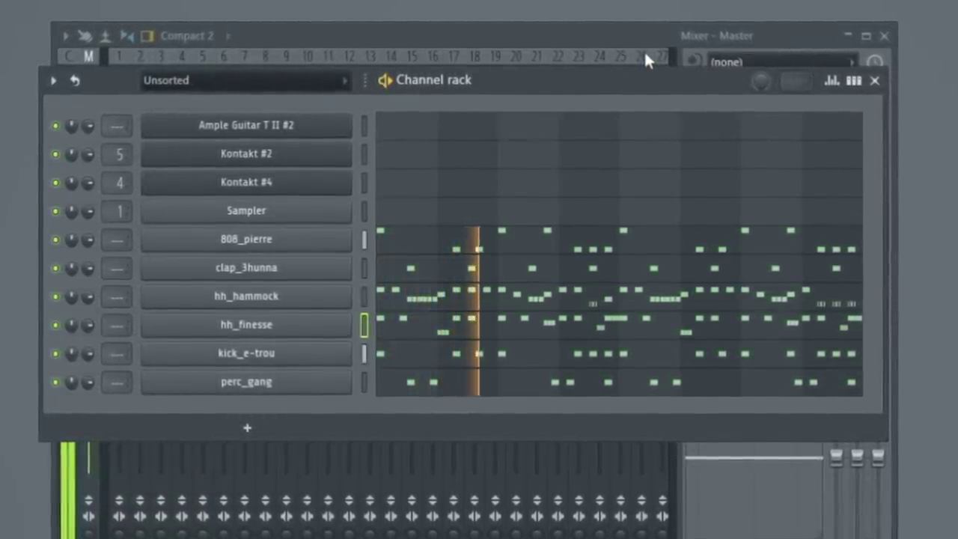
pyautogui.press('space')
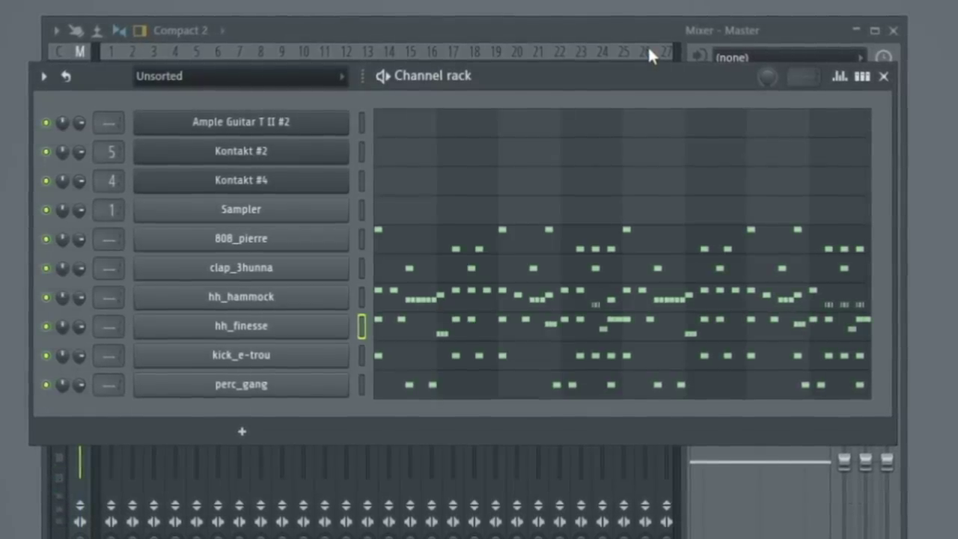
pyautogui.click(346, 395)
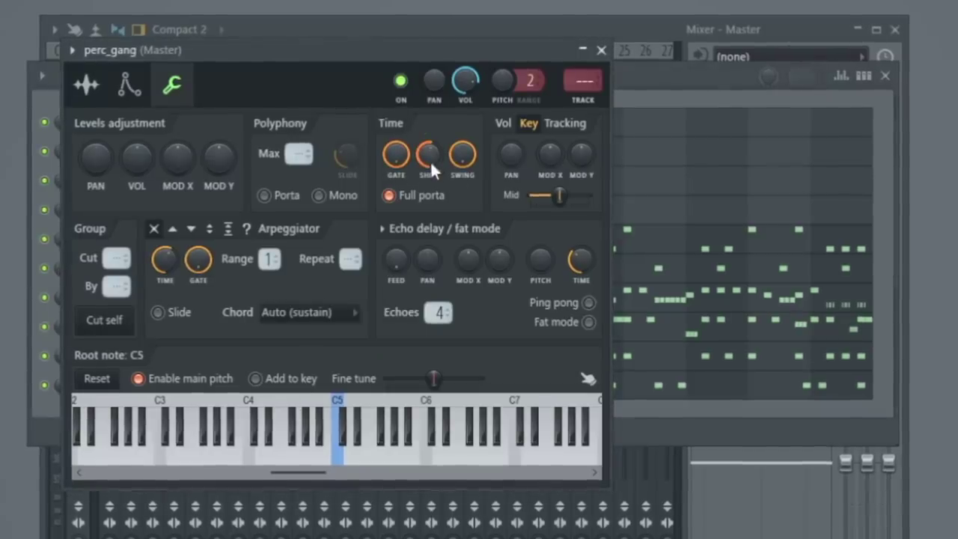
pyautogui.click(602, 50)
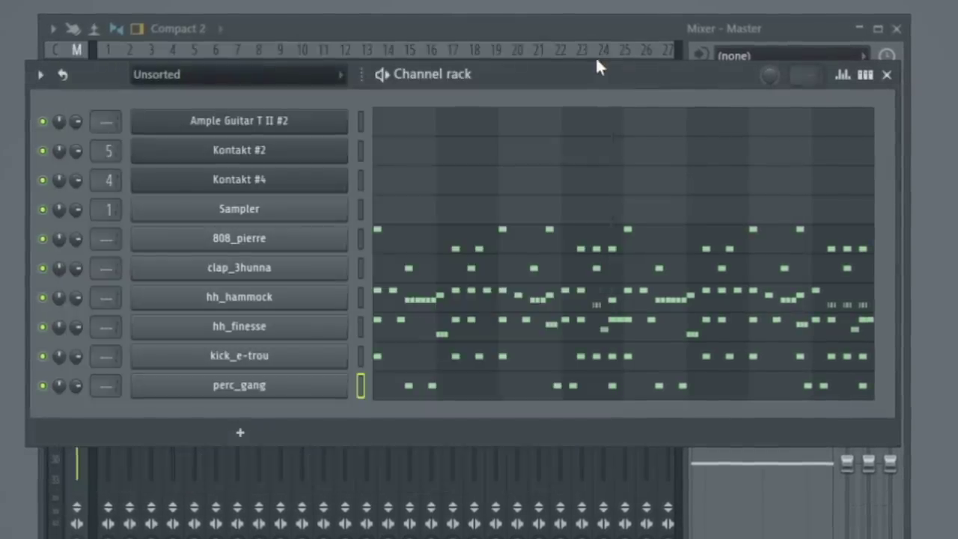
# Step: Review the perc_gang note placement in its piano roll against the other drum channels
pyautogui.click(485, 397)
pyautogui.scroll(-5, 573, 349)
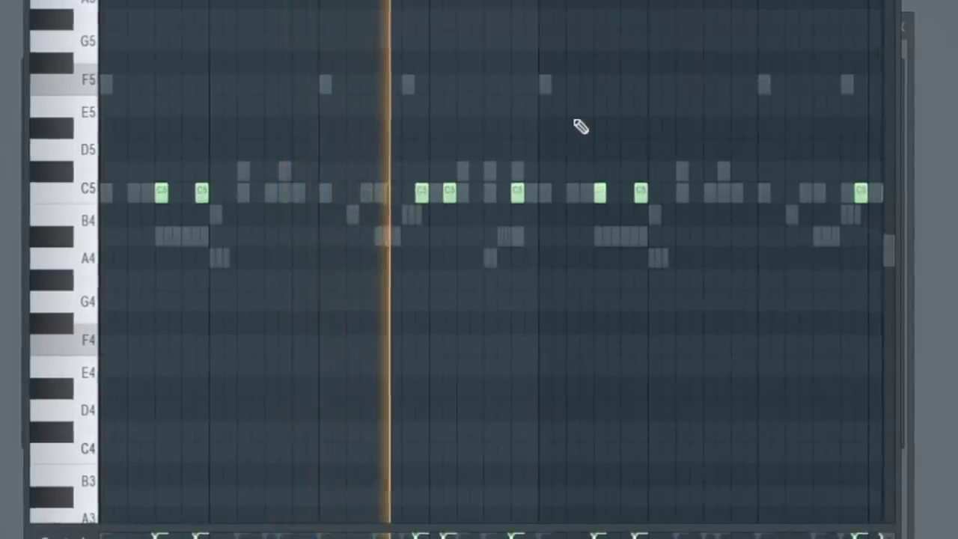
pyautogui.scroll(5, 502, 236)
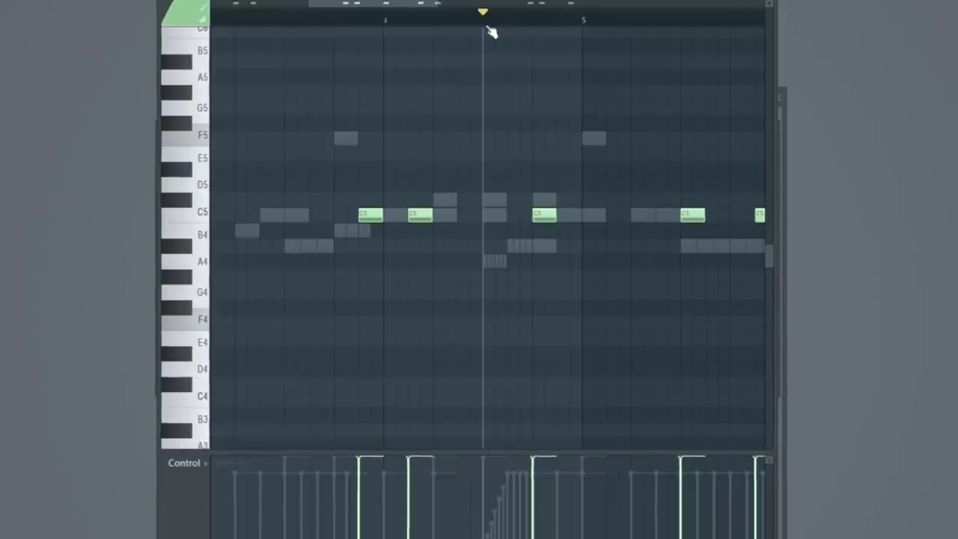
# Step: Review the full 808_pierre note pattern in its piano roll and play it briefly from bar 1
pyautogui.scroll(-5, 516, 28)
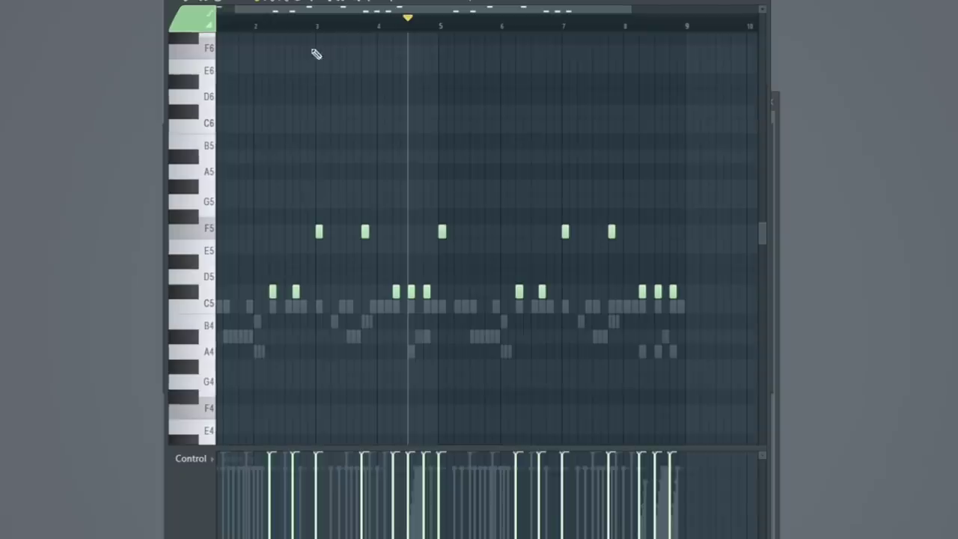
pyautogui.moveTo(277, 10); pyautogui.dragTo(257, 19)
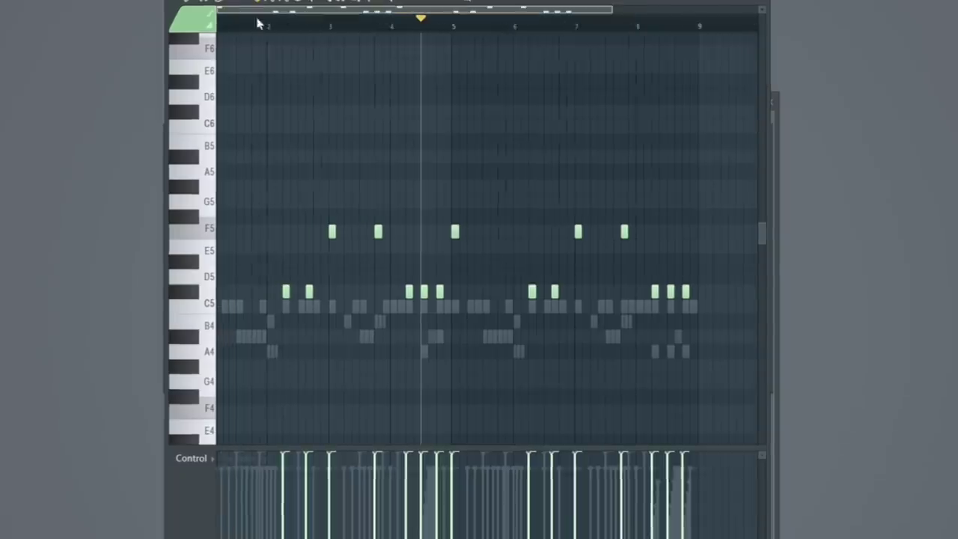
pyautogui.press('space')
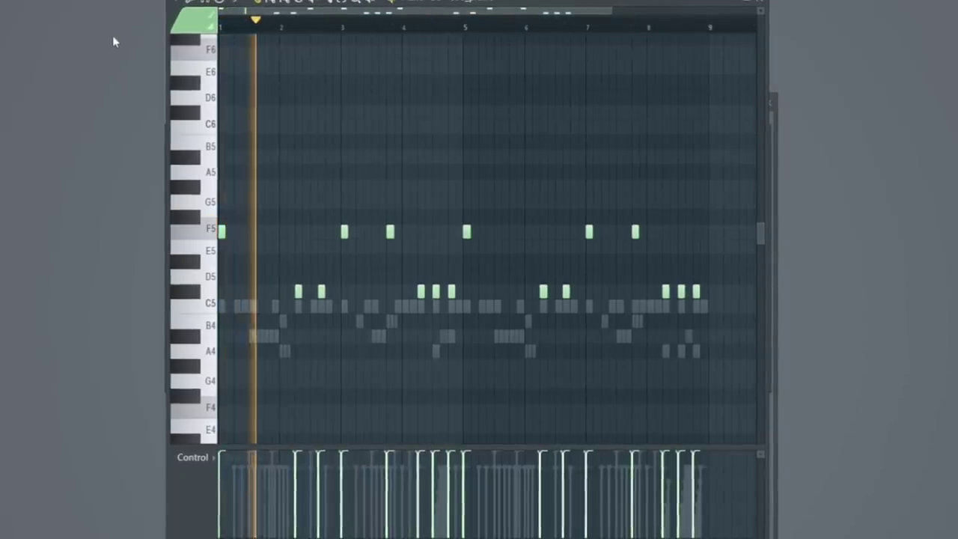
pyautogui.press('space')
# Step: Audition the 808_pierre notes in bar 4 up close
pyautogui.scroll(2, 395, 246)
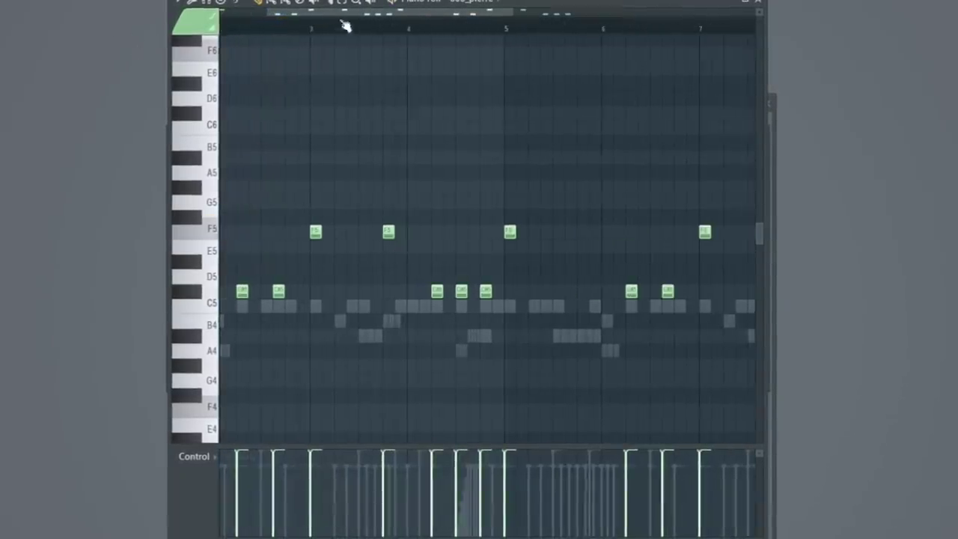
pyautogui.click(334, 25)
pyautogui.scroll(4, 435, 316)
pyautogui.click(415, 30)
pyautogui.press('space')
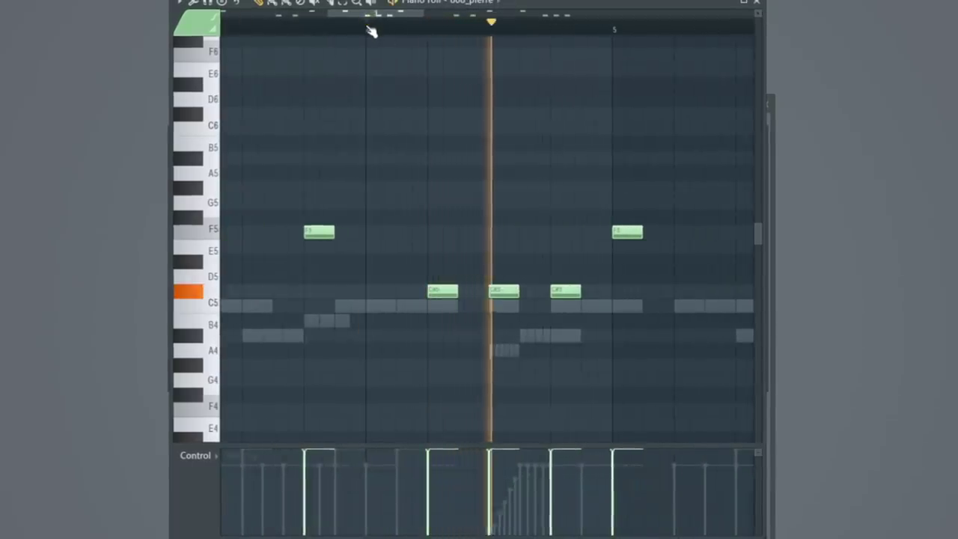
pyautogui.press('space')
# Step: Compare the 808_pierre pattern across all eight bars and replay it around the middle of bar 4
pyautogui.scroll(-3, 496, 185)
pyautogui.scroll(-5, 495, 185)
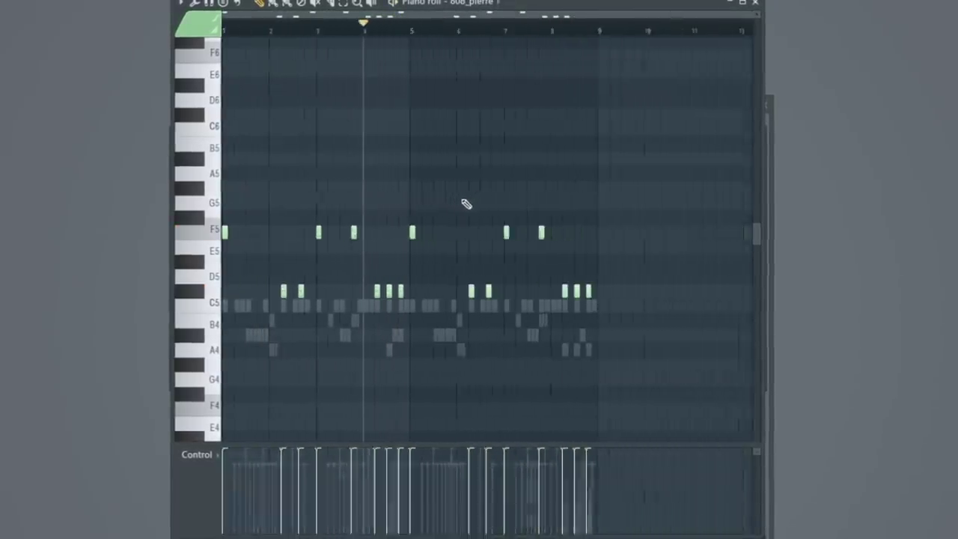
pyautogui.moveTo(634, 231); pyautogui.dragTo(541, 301)
pyautogui.scroll(5, 330, 320)
pyautogui.click(410, 33)
pyautogui.press('space')
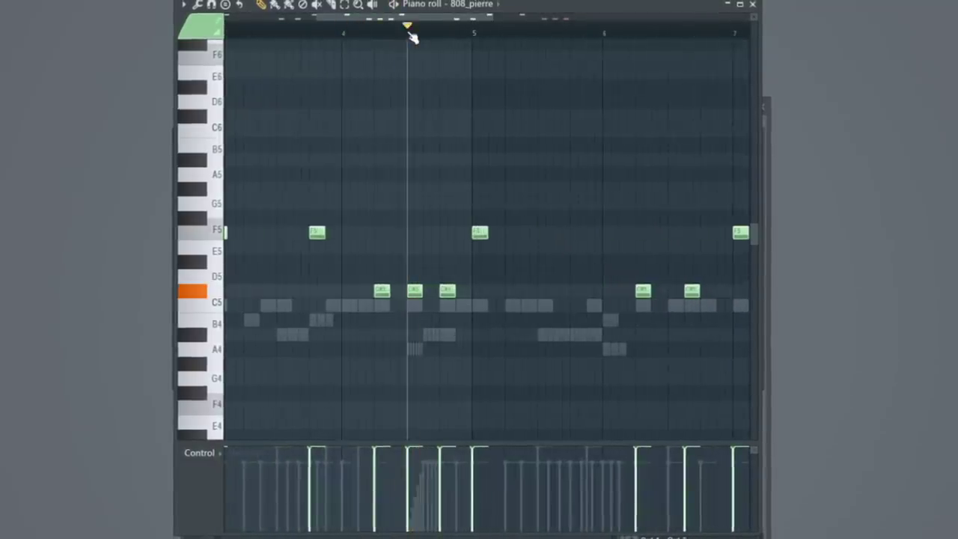
# Step: Switch the piano roll to hh_hammock and audition its fast A4 roll in the middle of bar 4
pyautogui.doubleClick(414, 350)
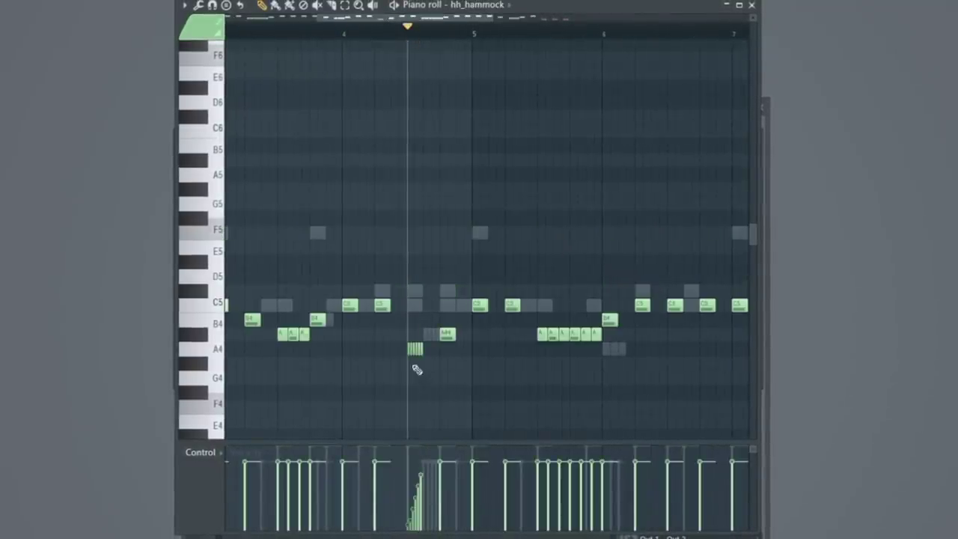
pyautogui.press('space')
pyautogui.press('space')
# Step: Listen to the three fast hh_hammock rolls with rising velocities in bar 8
pyautogui.scroll(-5, 439, 368)
pyautogui.hscroll(3, 517, 368)
pyautogui.scroll(5, 568, 341)
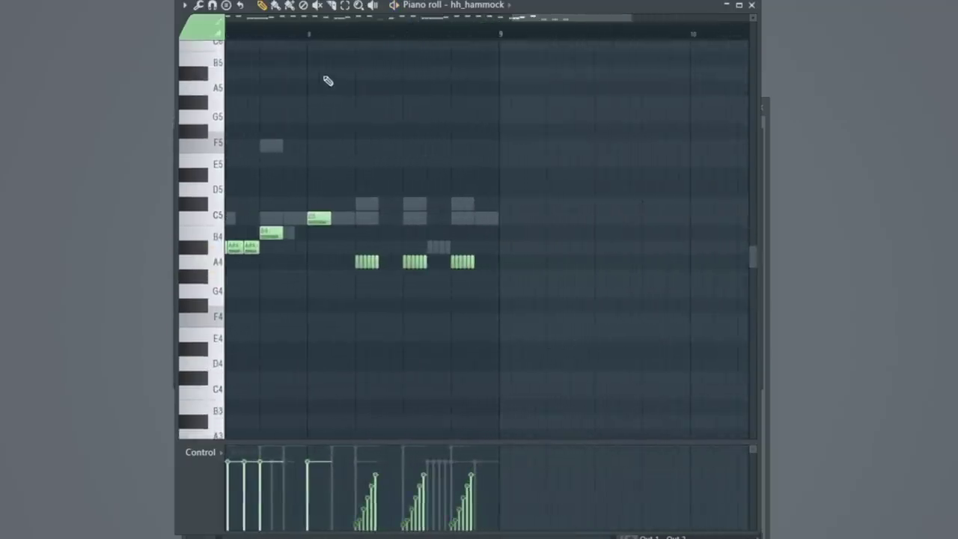
pyautogui.press('space')
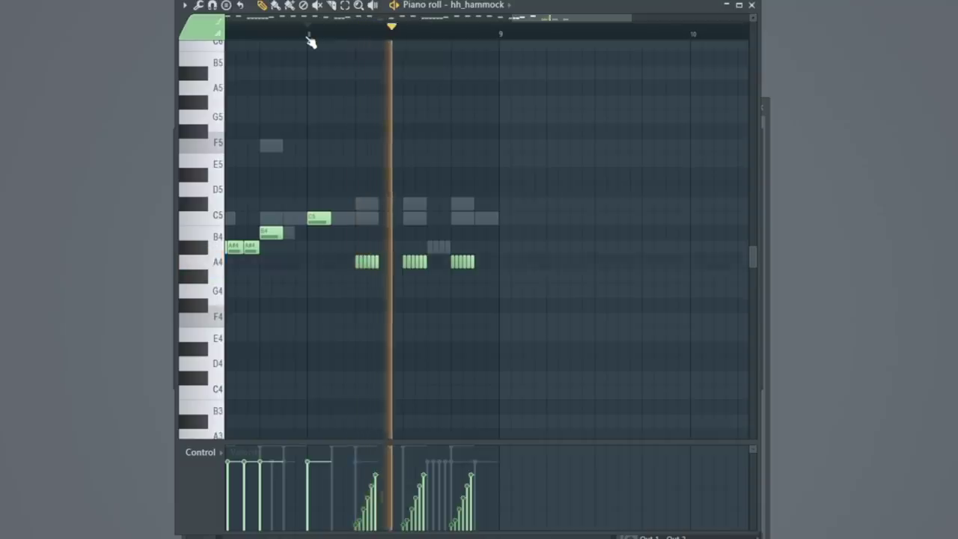
pyautogui.press('space')
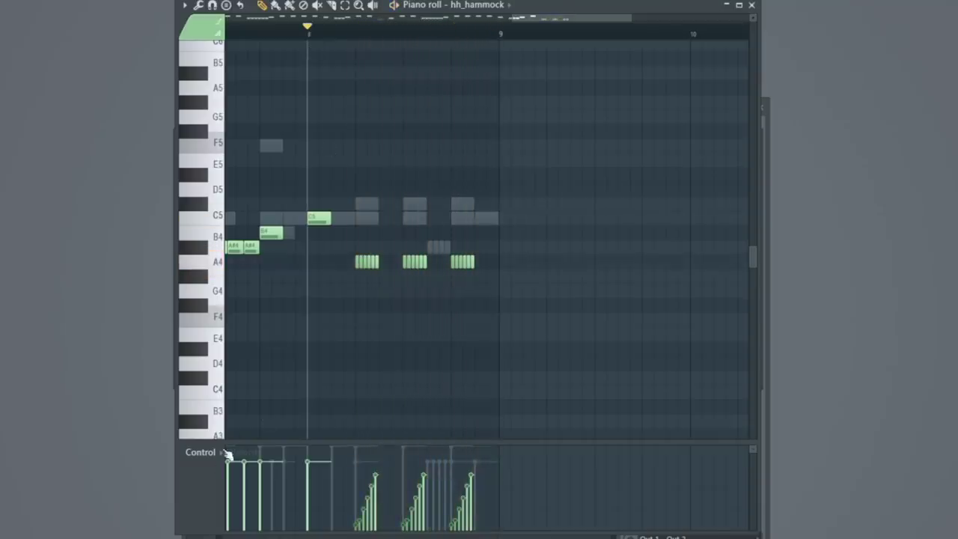
# Step: Route the 808 and drum channels to mixer tracks 8 to 13 and put Fruity Stereo Shaper on hh_hammock and hh_finesse
pyautogui.press('Escape')
pyautogui.press('Escape')
pyautogui.click(334, 166)
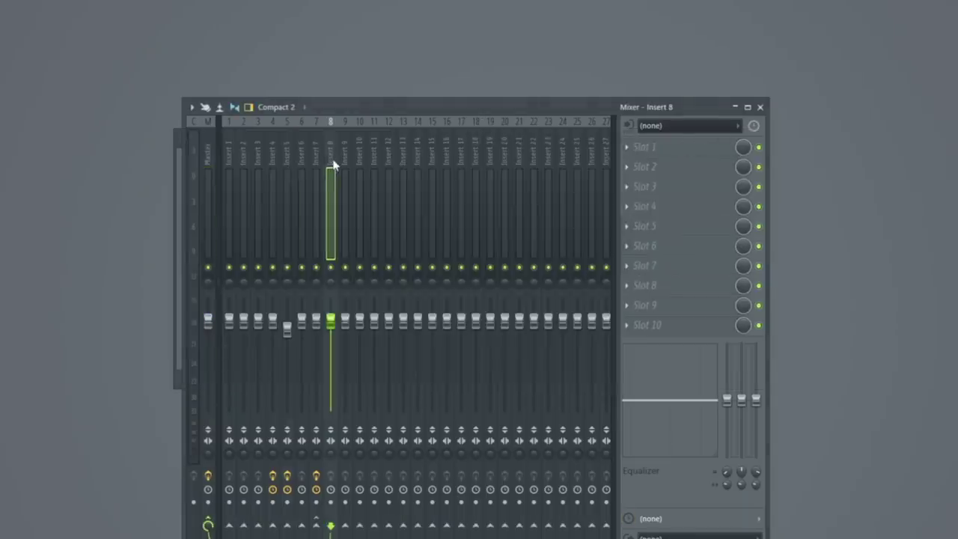
pyautogui.hotkey('ctrl', 'shift', 'l')
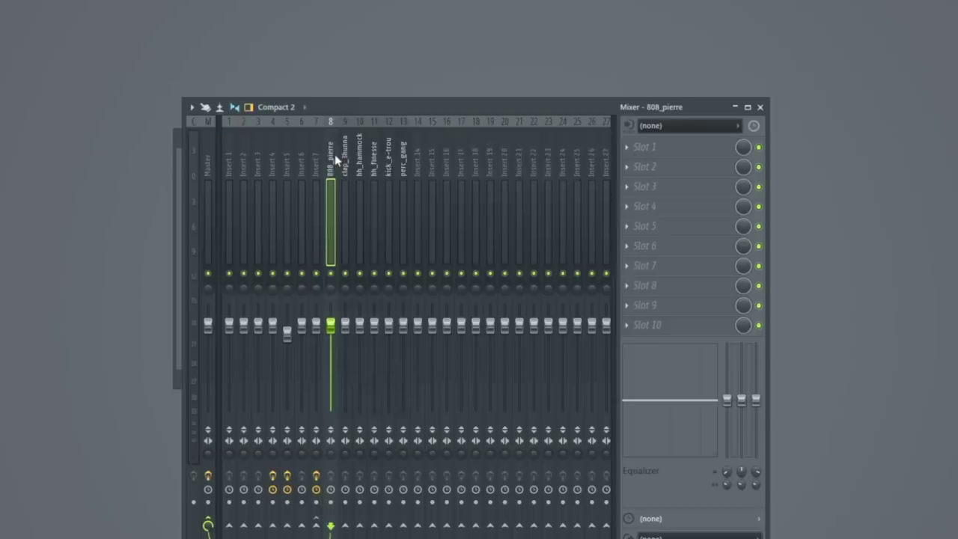
pyautogui.click(359, 155)
pyautogui.click(661, 148)
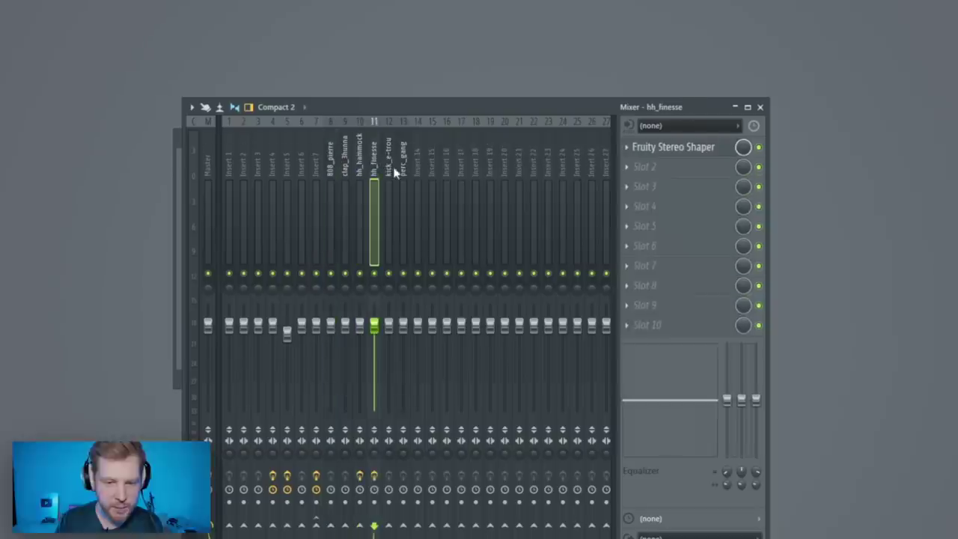
# Step: Balance the mix during playback by lowering Insert 5 and Insert 7 and slightly raising kick_e-trou, perc_gang and clap_3hunna
pyautogui.press('space')
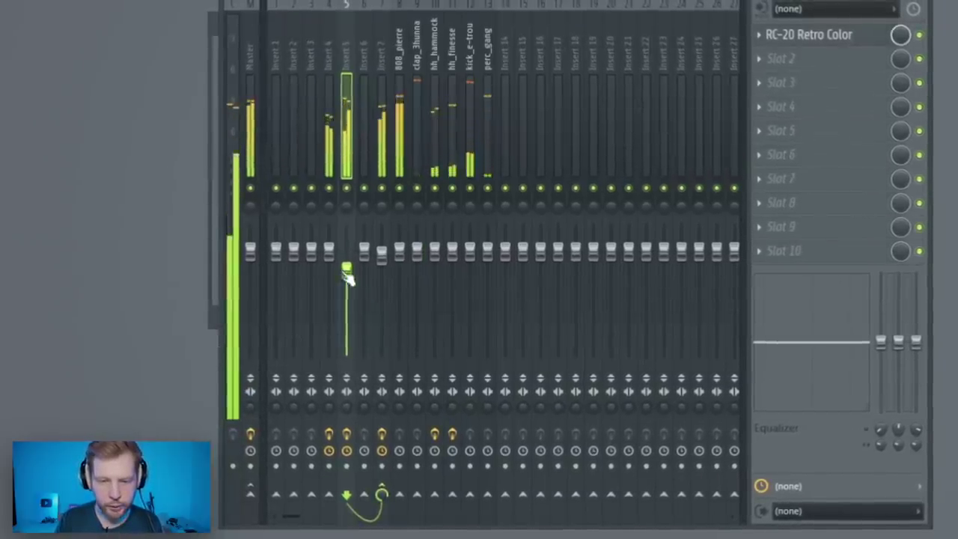
pyautogui.click(422, 59)
pyautogui.click(453, 51)
pyautogui.click(471, 40)
pyautogui.moveTo(469, 253)
pyautogui.mouseDown()
pyautogui.moveTo(469, 245)
pyautogui.moveTo(487, 248)
pyautogui.mouseUp()
pyautogui.click(420, 231)
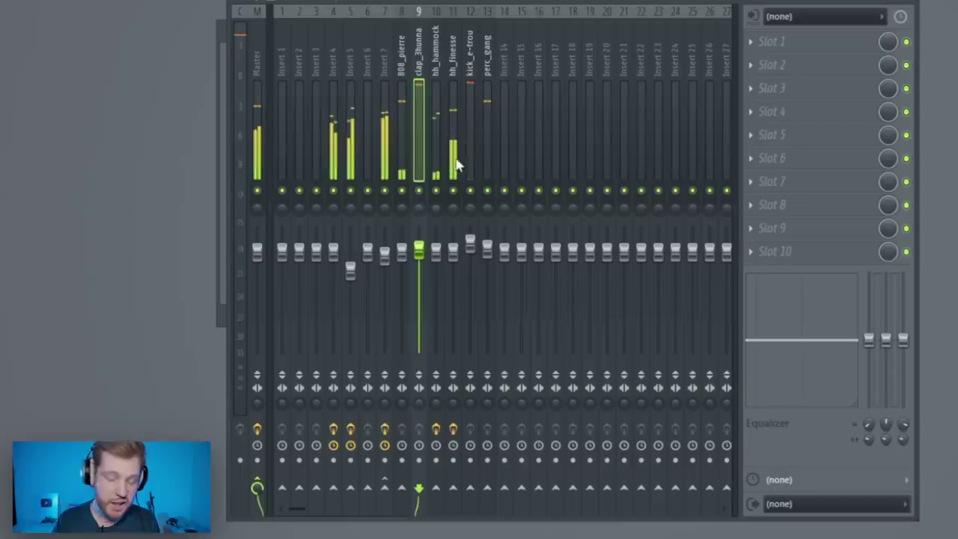
# Step: Open Ozone 9 on the Master track and reposition its window so the whole plugin is in view
pyautogui.click(257, 55)
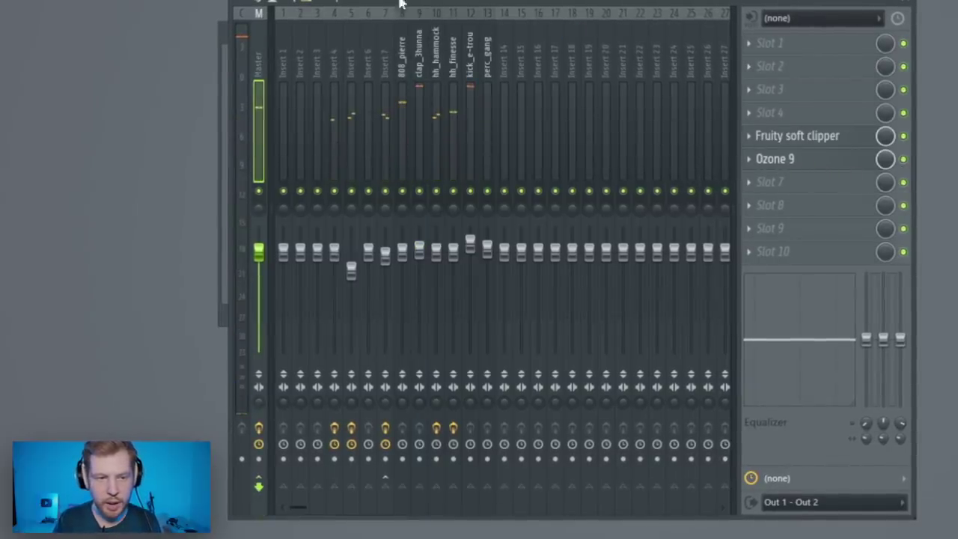
pyautogui.click(775, 159)
pyautogui.moveTo(433, 68); pyautogui.dragTo(520, 6)
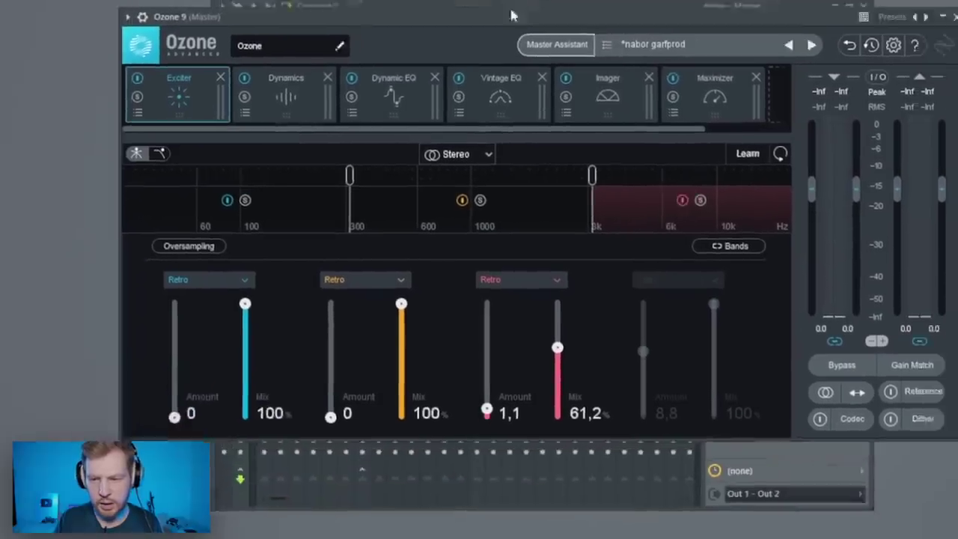
pyautogui.click(784, 51)
pyautogui.click(603, 53)
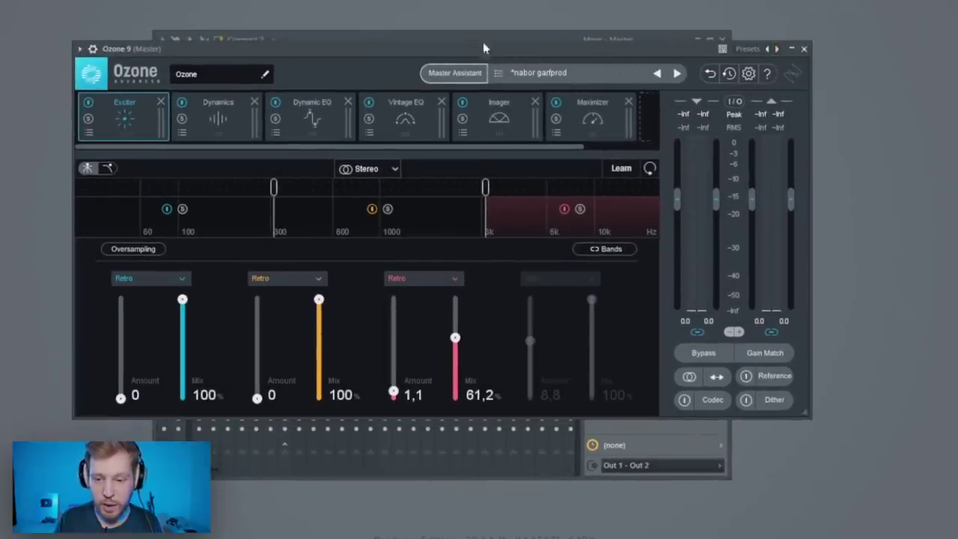
pyautogui.moveTo(484, 46); pyautogui.dragTo(497, 42)
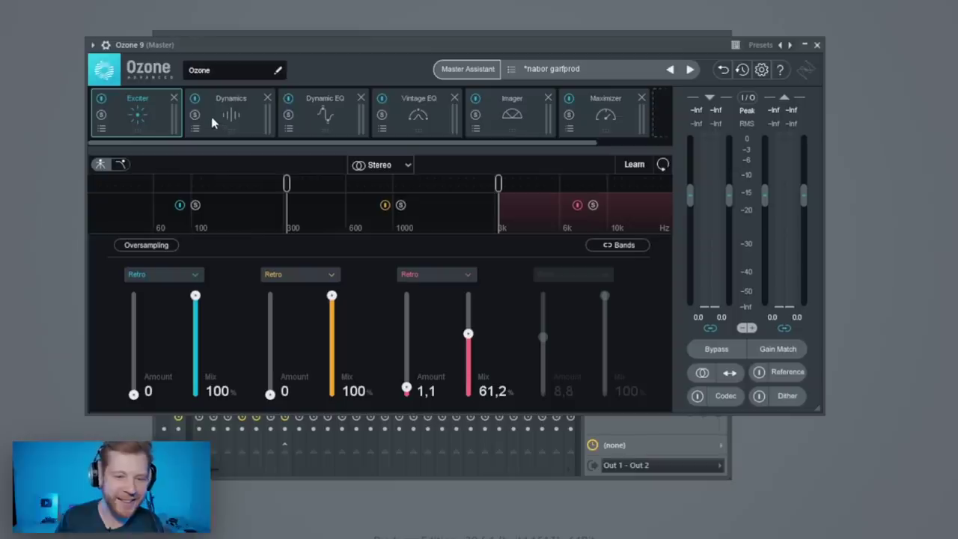
# Step: Review the Exciter presets and the Dynamic EQ, Vintage EQ, Imager and Maximizer modules of the mastering chain
pyautogui.click(102, 128)
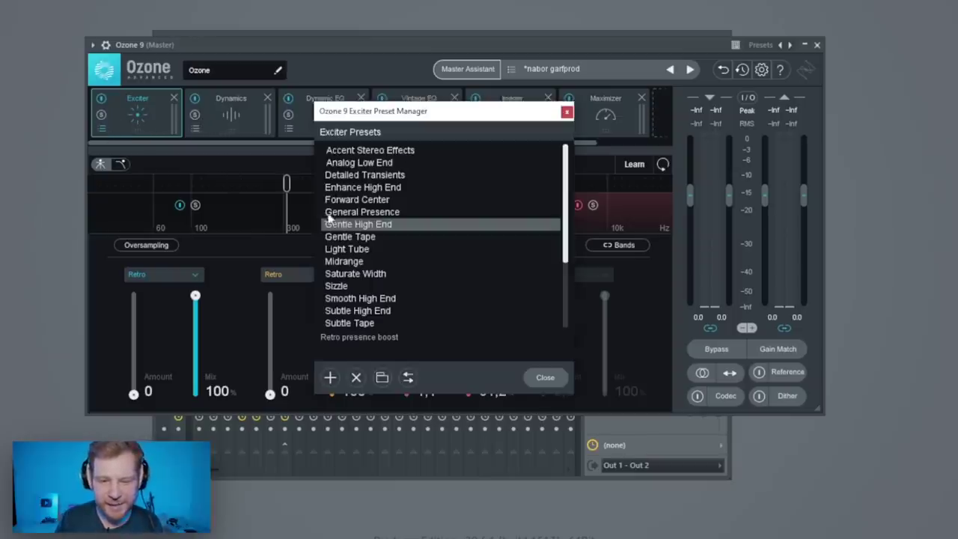
pyautogui.click(567, 112)
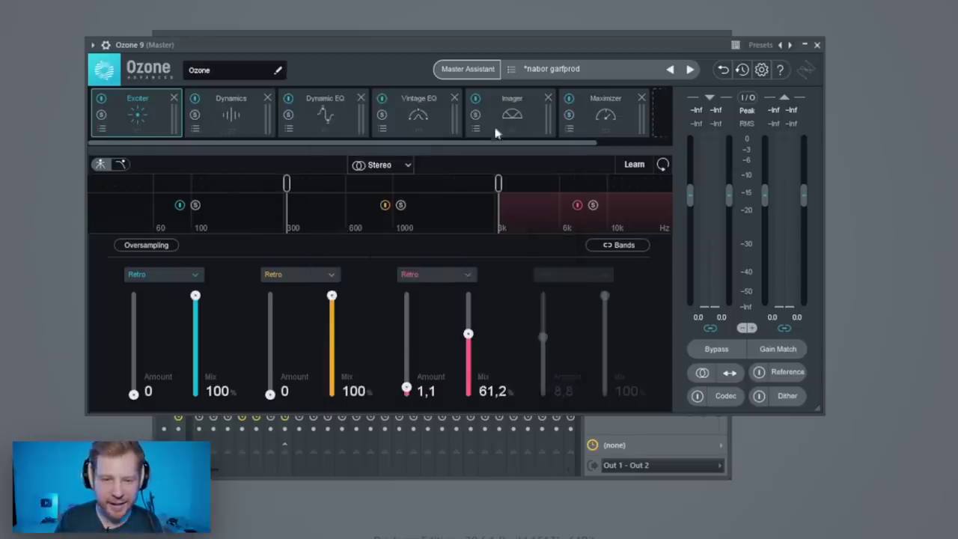
pyautogui.click(324, 114)
pyautogui.click(419, 103)
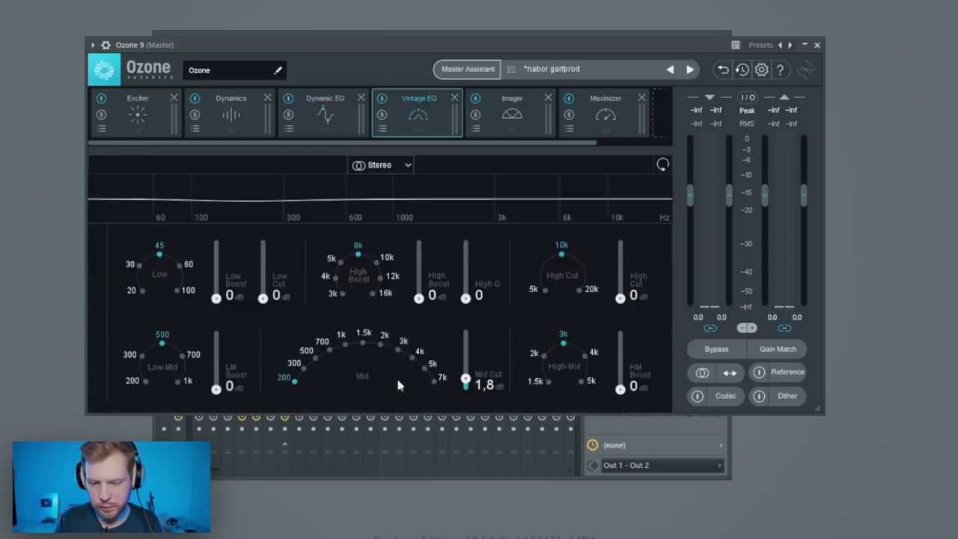
pyautogui.click(545, 116)
pyautogui.click(609, 114)
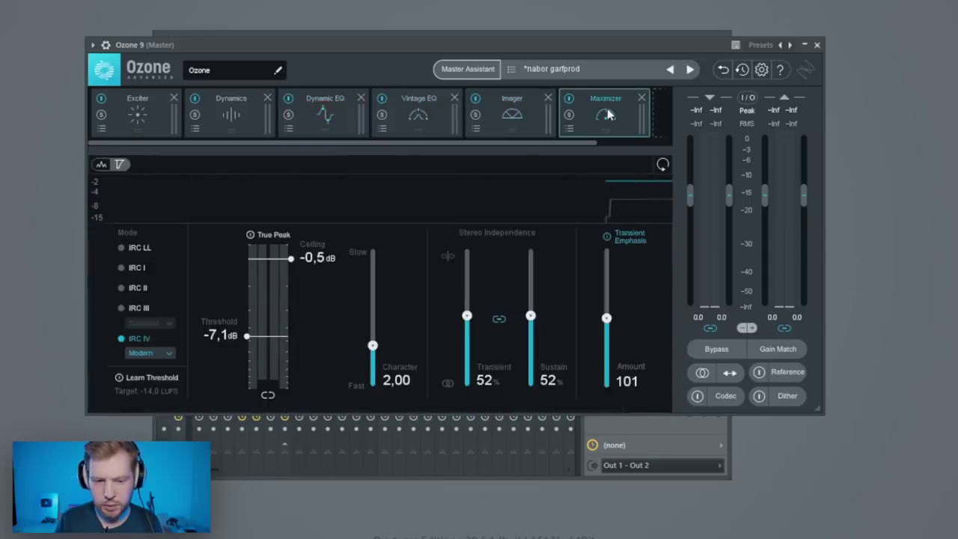
# Step: Adjust the Maximizer threshold during playback and lower the Insert 5 fader further in the mixer
pyautogui.press('space')
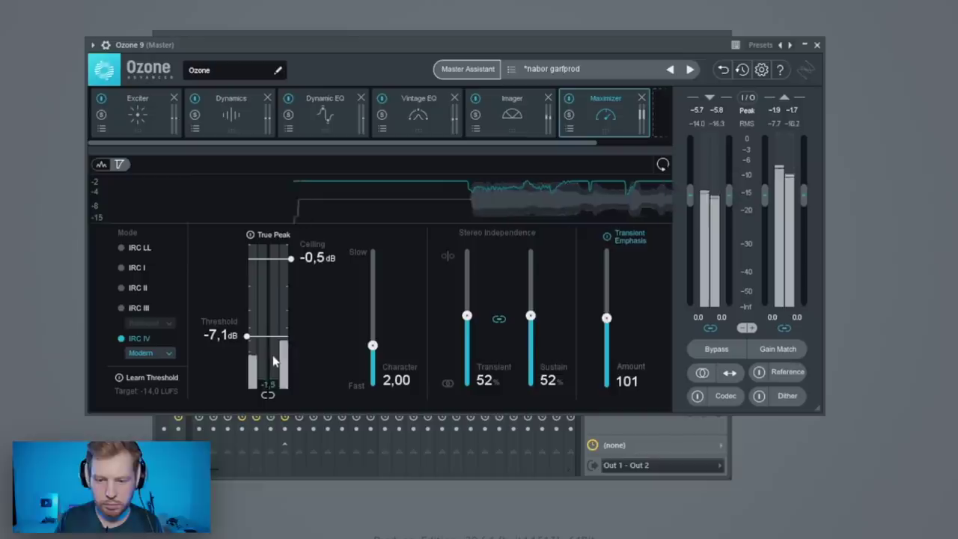
pyautogui.moveTo(247, 345)
pyautogui.mouseDown()
pyautogui.moveTo(251, 330)
pyautogui.moveTo(253, 338)
pyautogui.mouseUp()
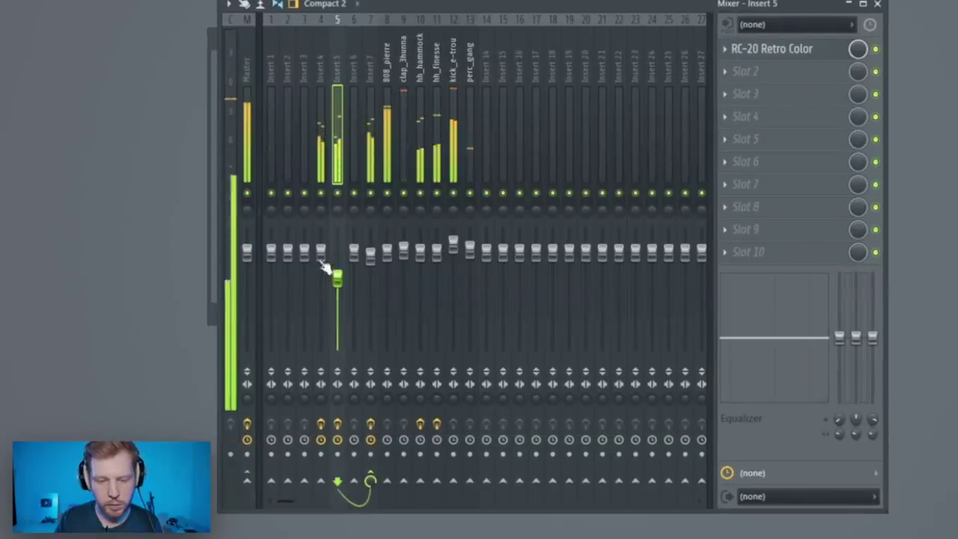
pyautogui.click(326, 264)
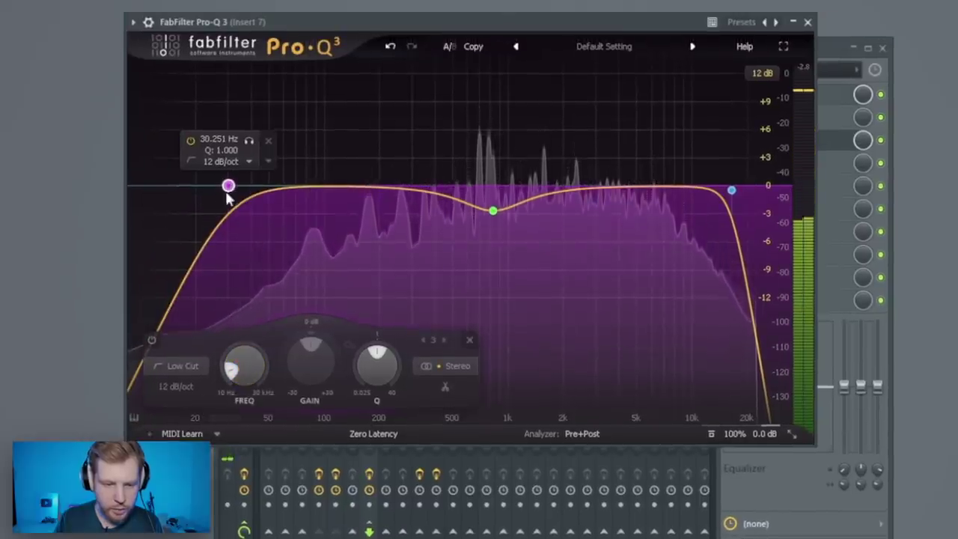
# Step: Raise the low cut in Insert 7's Pro-Q 3, add a bell cut near 100 Hz and deepen the dip near 830 Hz
pyautogui.moveTo(229, 187); pyautogui.dragTo(254, 197)
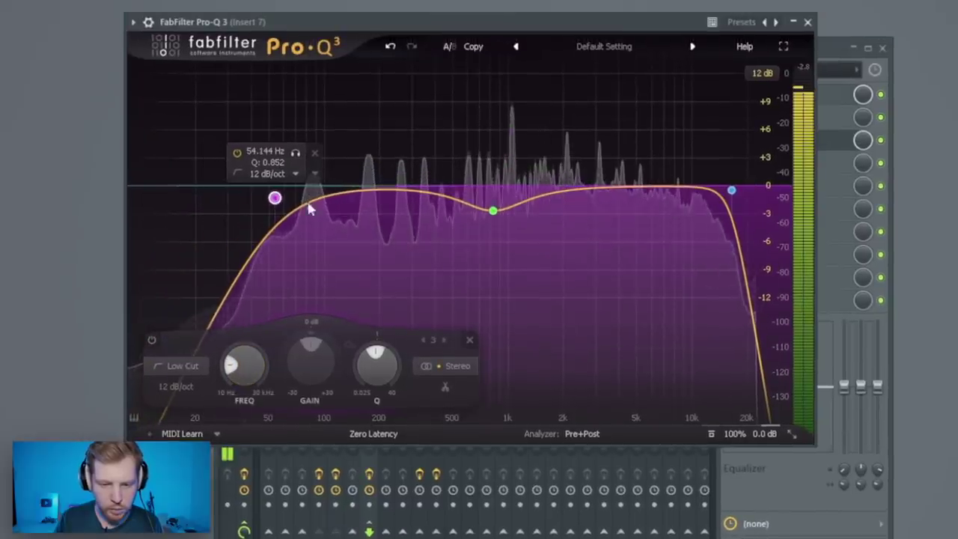
pyautogui.moveTo(332, 197)
pyautogui.mouseDown()
pyautogui.moveTo(299, 198)
pyautogui.moveTo(332, 211)
pyautogui.mouseUp()
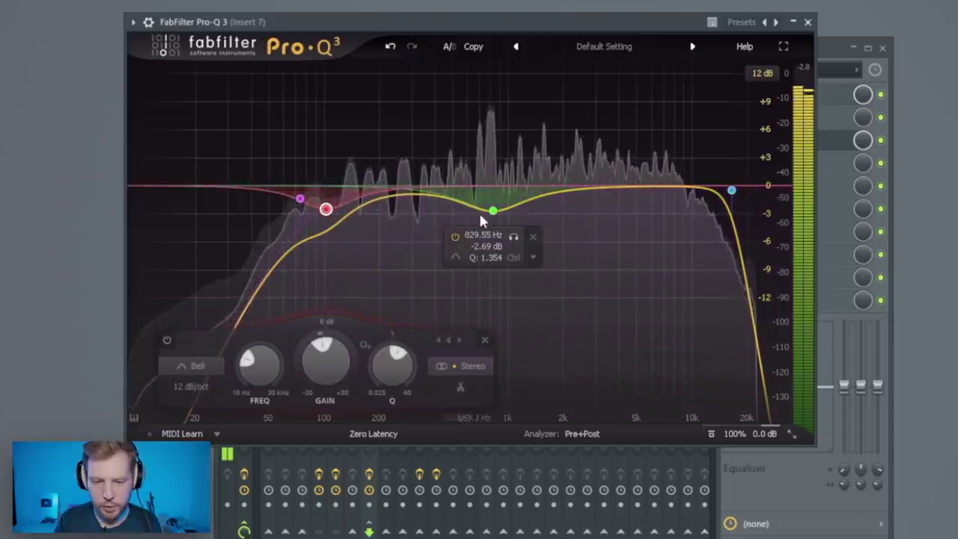
pyautogui.moveTo(492, 210); pyautogui.dragTo(496, 224)
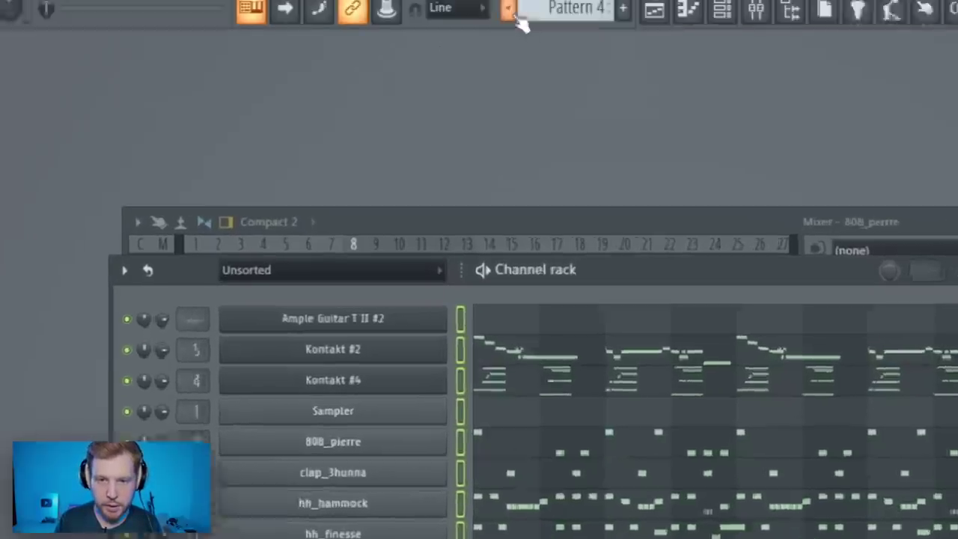
# Step: Split Pattern 4 by channel and place the patterns from Kontakt #2 to perc_gang on playlist tracks 1 to 8 at bar 17
pyautogui.click(508, 9)
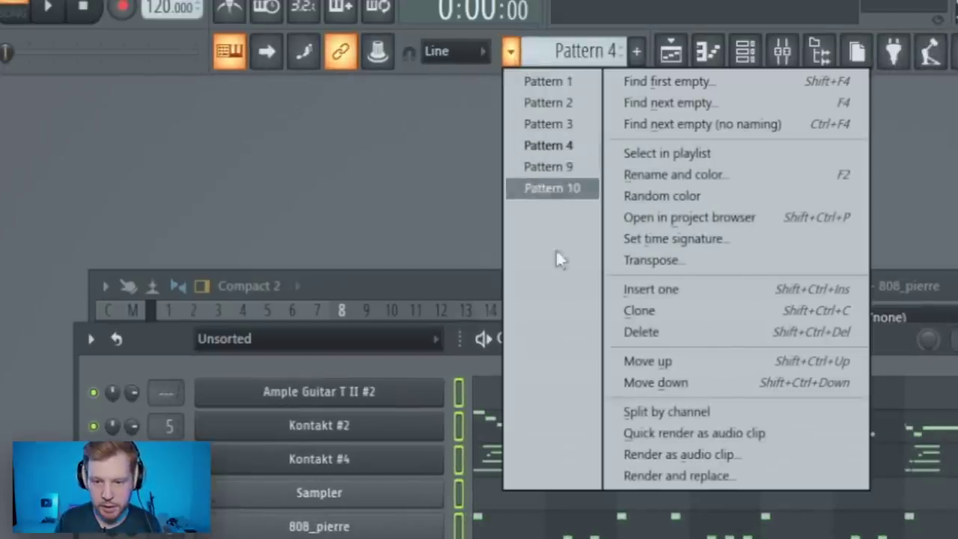
pyautogui.click(644, 333)
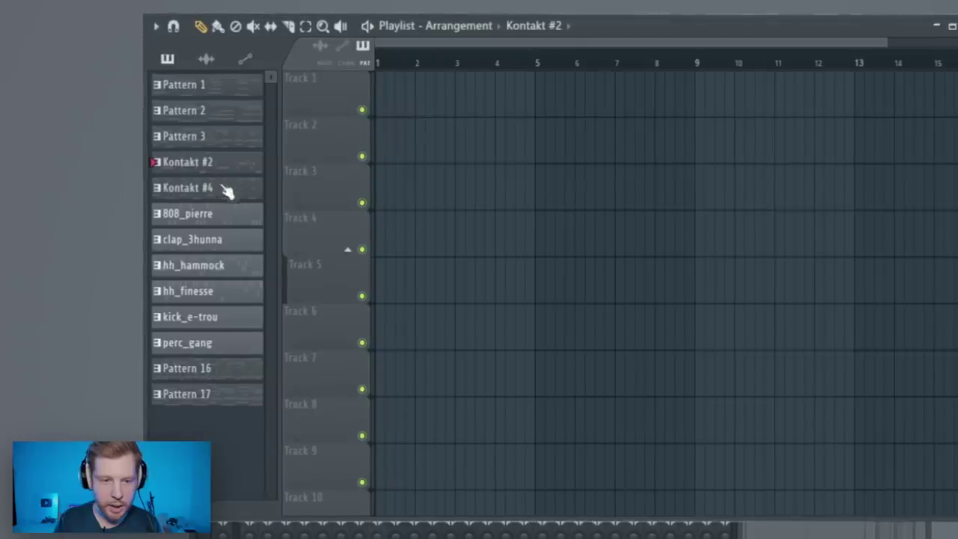
pyautogui.keyDown('shift'); pyautogui.click(210, 349); pyautogui.keyUp('shift')
pyautogui.moveTo(218, 172); pyautogui.dragTo(762, 159)
pyautogui.scroll(-3, 584, 262)
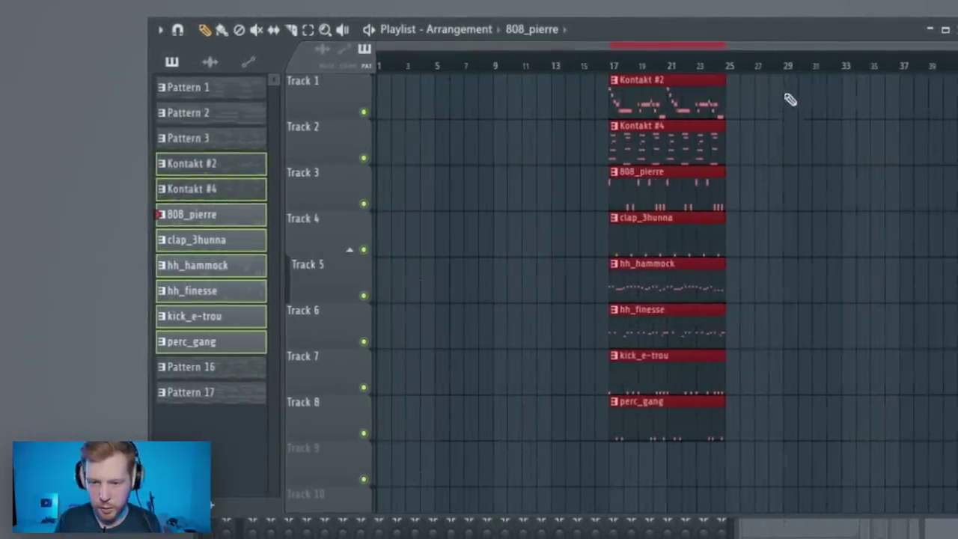
# Step: Copy the Kontakt #2 and Kontakt #4 clips to bar 1 as a melody-only intro and play it
pyautogui.moveTo(787, 98); pyautogui.dragTo(677, 144)
pyautogui.moveTo(653, 137); pyautogui.dragTo(421, 127)
pyautogui.press('space')
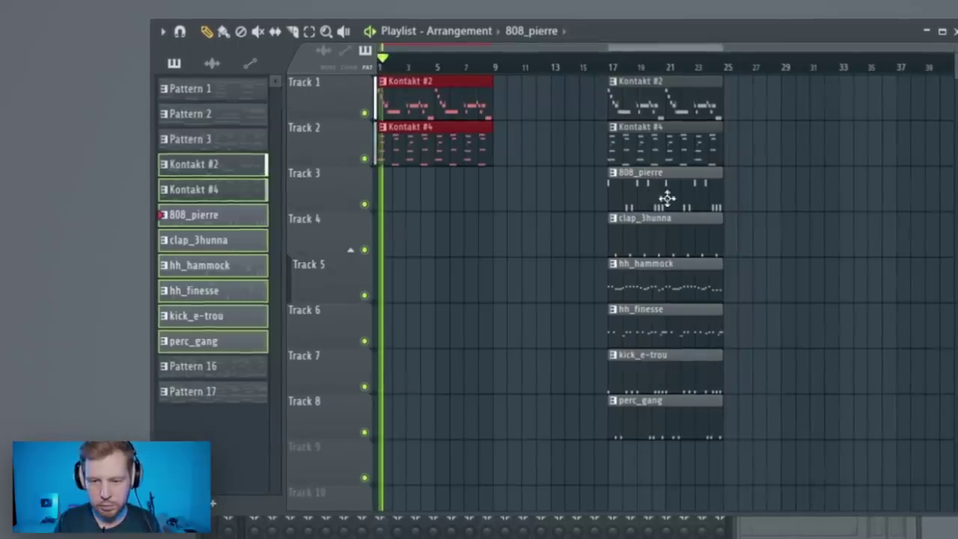
# Step: Move the eight full-beat clips from bar 17 to bar 9 and extend the arrangement with repeated copies
pyautogui.moveTo(790, 436)
pyautogui.mouseDown()
pyautogui.moveTo(701, 353)
pyautogui.moveTo(660, 99)
pyautogui.mouseUp()
pyautogui.moveTo(676, 163); pyautogui.dragTo(554, 162)
pyautogui.rightClick(732, 303)
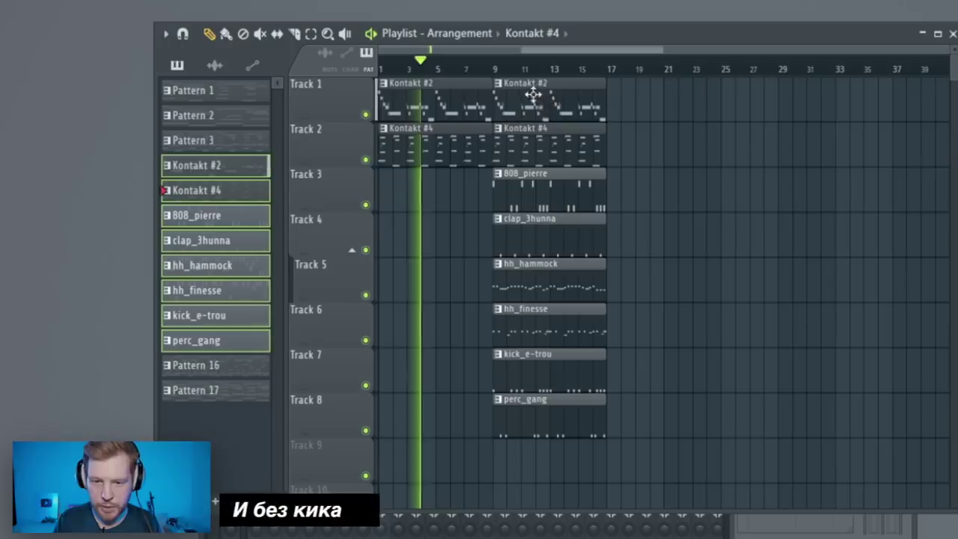
pyautogui.moveTo(532, 112); pyautogui.dragTo(660, 112)
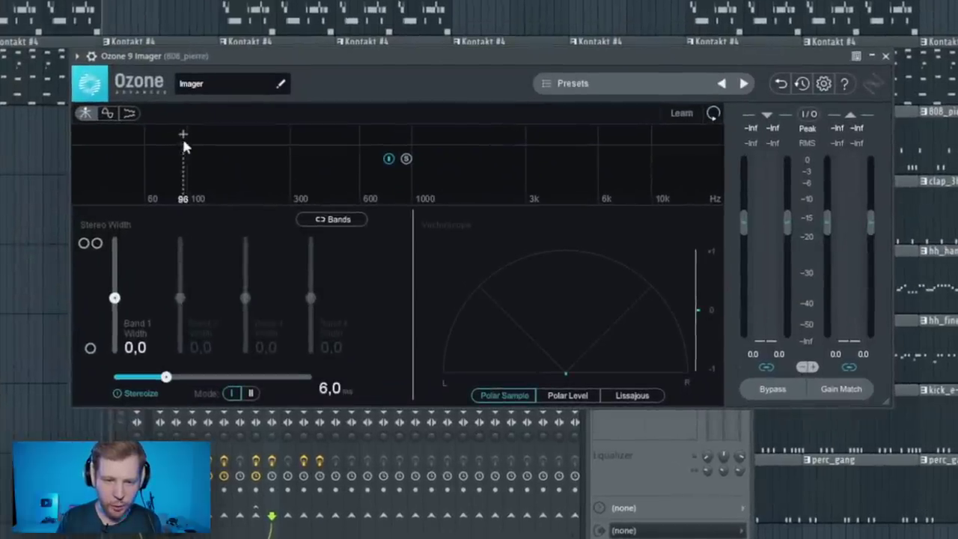
# Step: Split the 808_pierre Imager into three bands, set Band 2 Width to 43.0, audition it and close the plugin
pyautogui.click(263, 135)
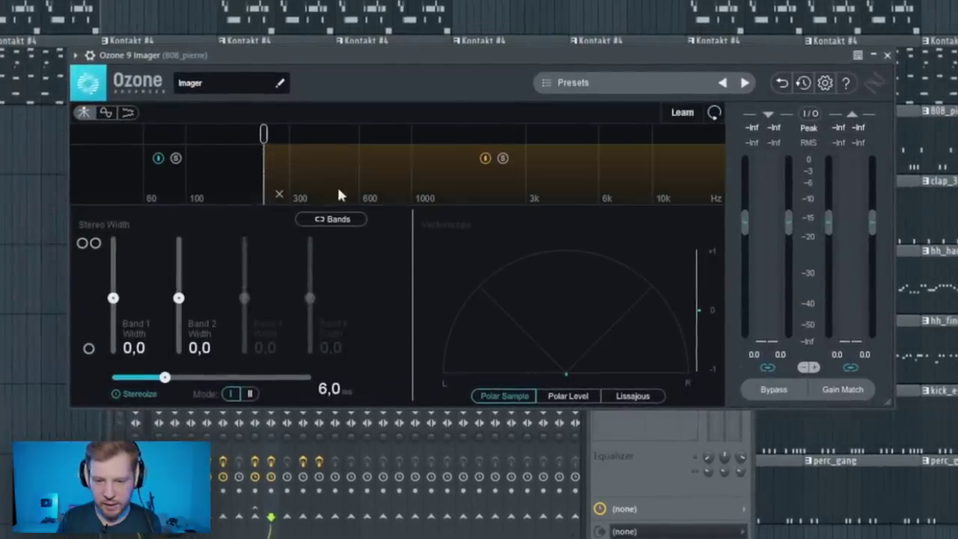
pyautogui.click(476, 136)
pyautogui.moveTo(176, 298); pyautogui.dragTo(178, 269)
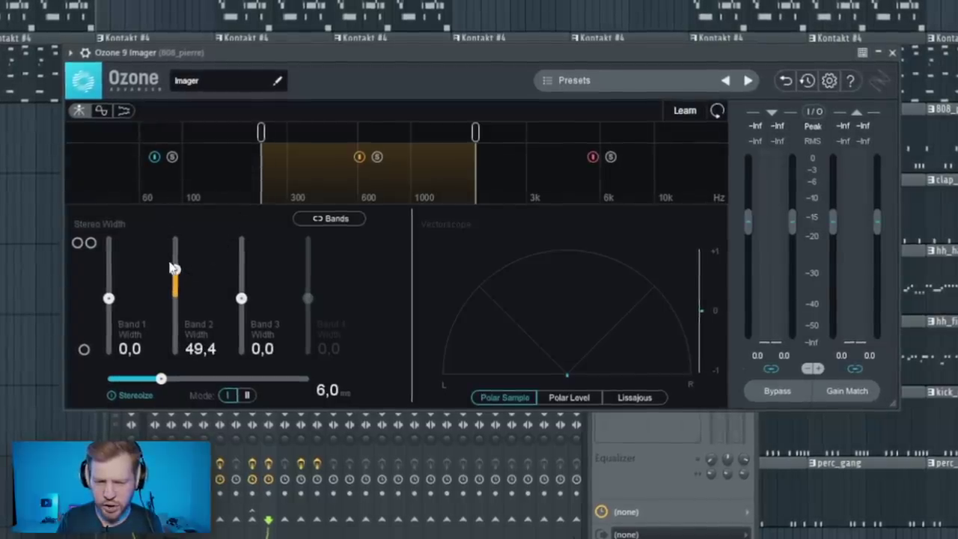
pyautogui.moveTo(176, 258)
pyautogui.mouseDown()
pyautogui.moveTo(176, 240)
pyautogui.moveTo(173, 274)
pyautogui.mouseUp()
pyautogui.press('space')
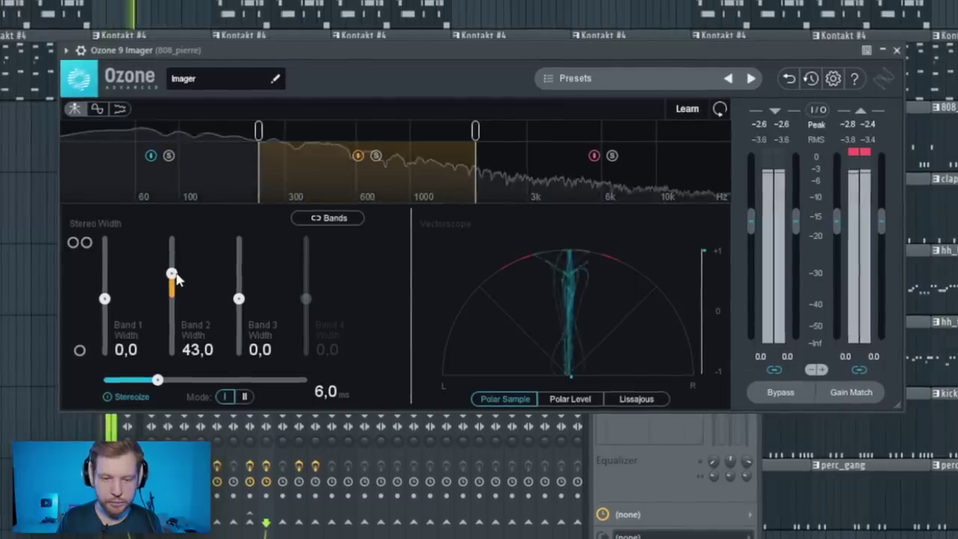
pyautogui.click(898, 49)
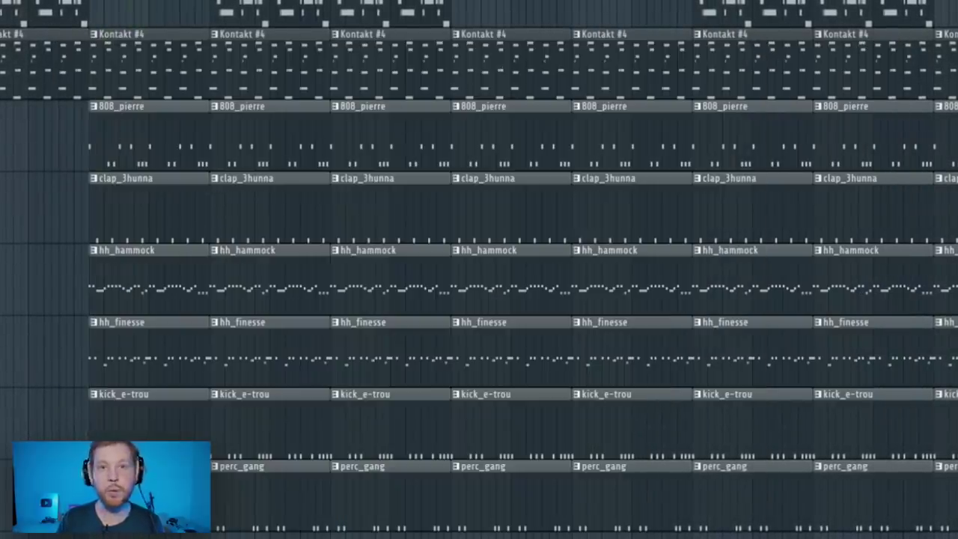